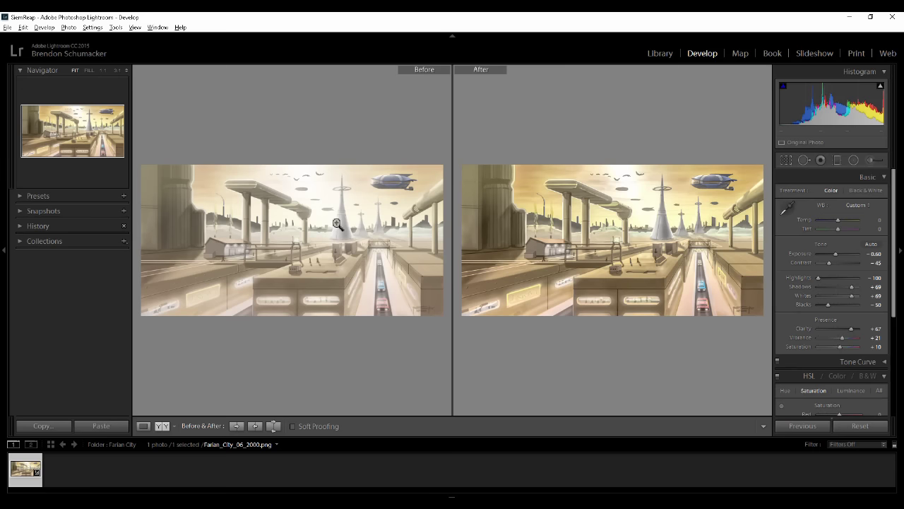
pyautogui.click(336, 260)
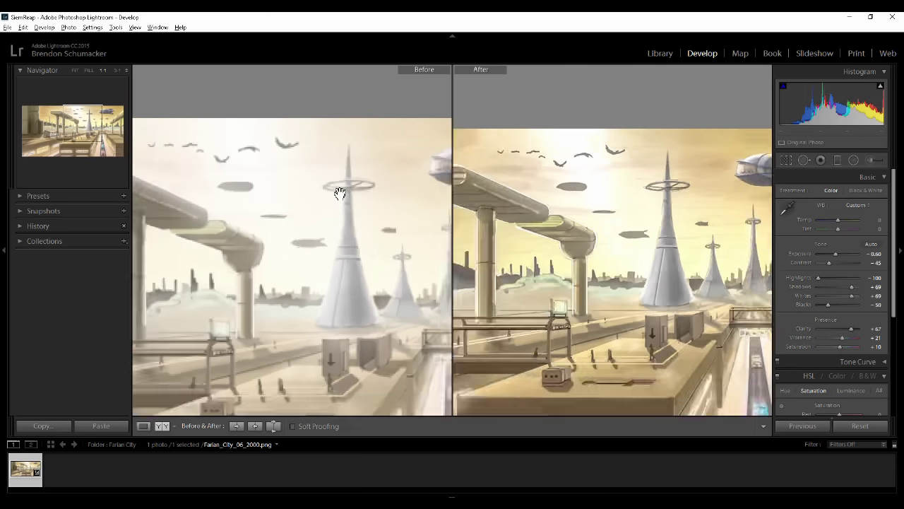
pyautogui.moveTo(233, 323); pyautogui.dragTo(360, 222)
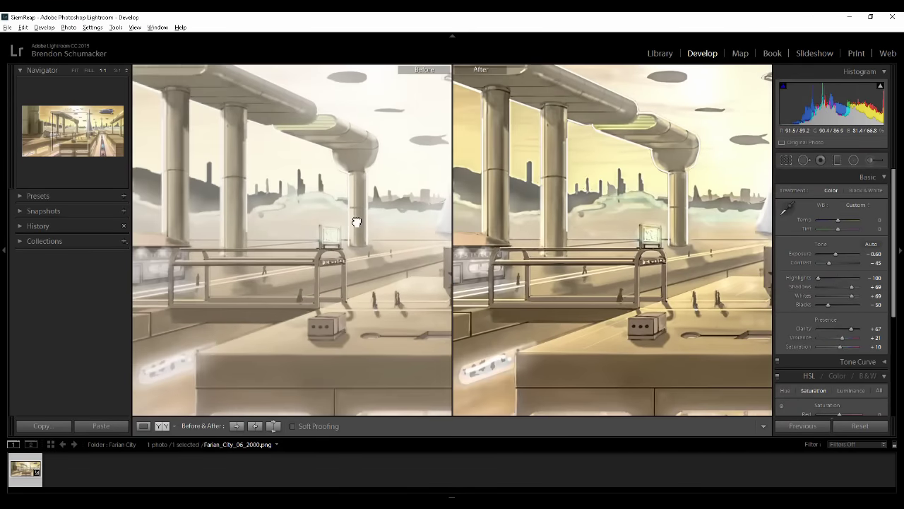
pyautogui.moveTo(250, 252)
pyautogui.mouseDown()
pyautogui.moveTo(344, 238)
pyautogui.moveTo(308, 238)
pyautogui.mouseUp()
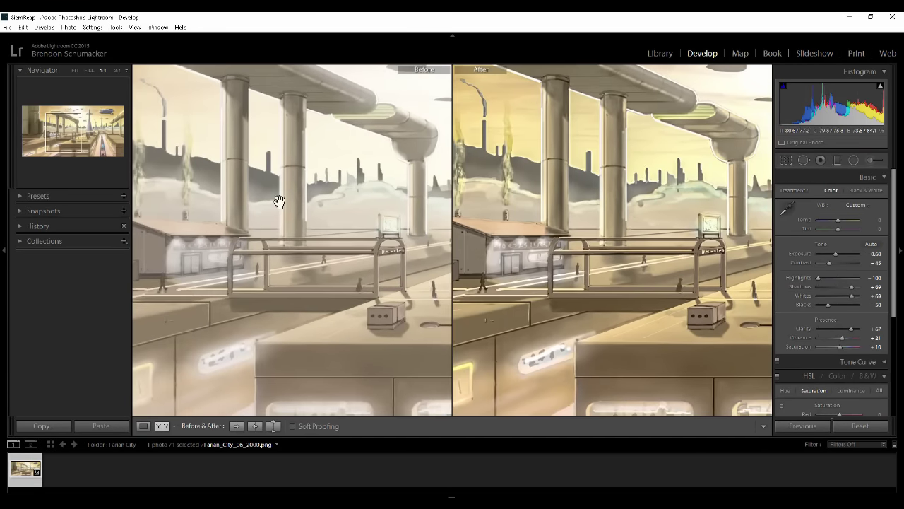
pyautogui.moveTo(279, 202)
pyautogui.mouseDown()
pyautogui.moveTo(363, 247)
pyautogui.moveTo(285, 208)
pyautogui.moveTo(228, 196)
pyautogui.moveTo(283, 192)
pyautogui.moveTo(219, 149)
pyautogui.moveTo(192, 283)
pyautogui.moveTo(309, 233)
pyautogui.mouseUp()
pyautogui.click(318, 189)
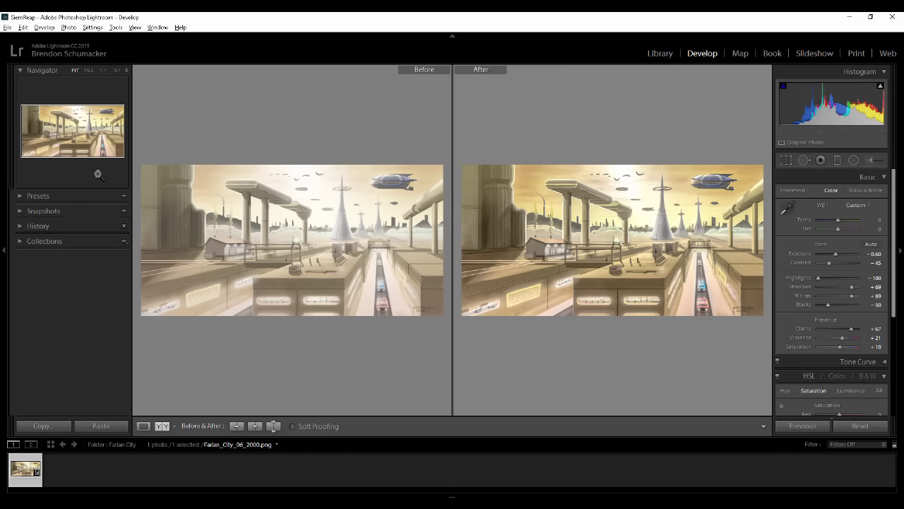
pyautogui.click(325, 220)
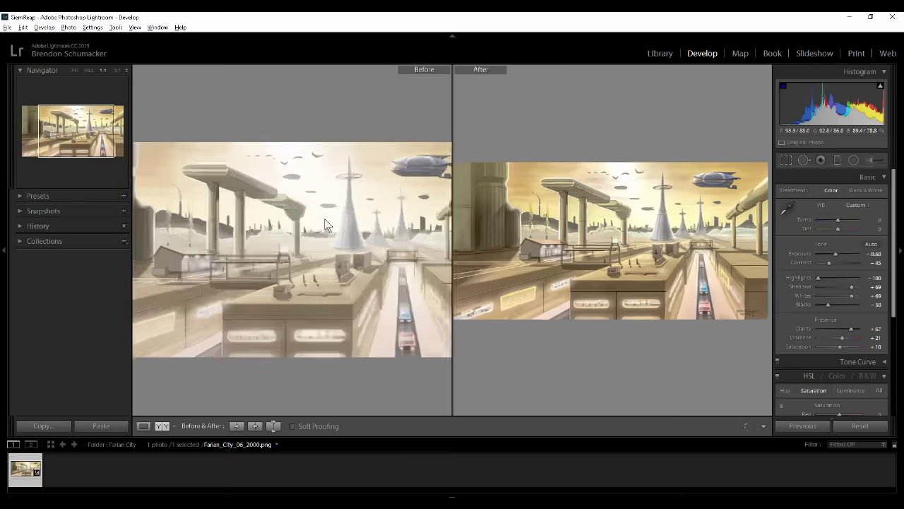
pyautogui.click(327, 225)
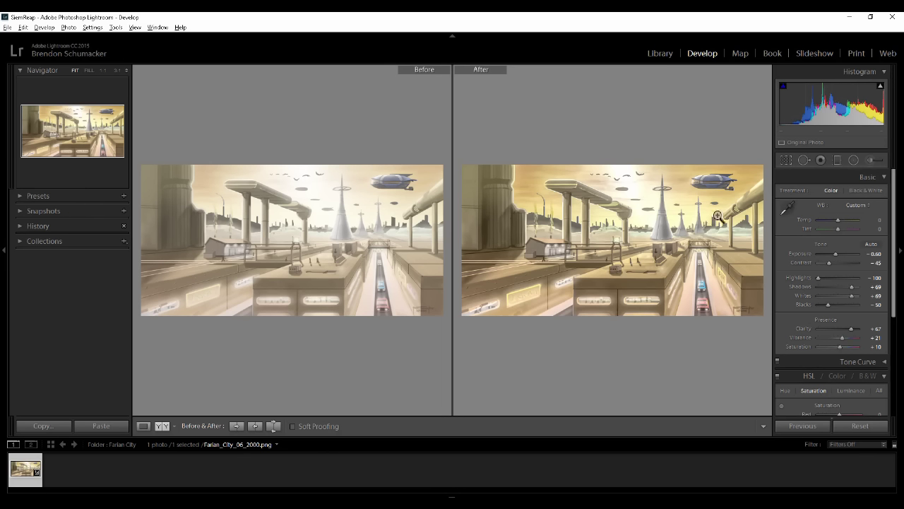
# Step: In the Library's Import dialog, select Local Disk (C:) as the source and open the FROM list
pyautogui.click(660, 54)
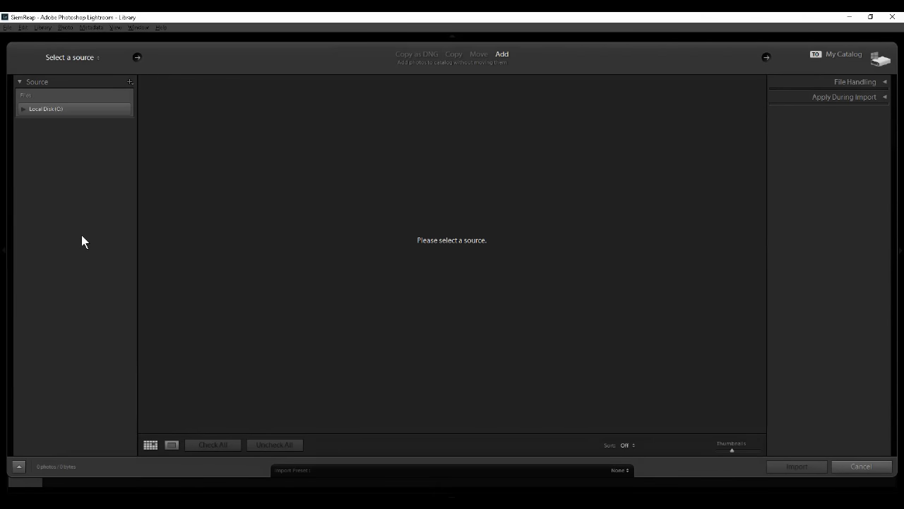
pyautogui.click(77, 108)
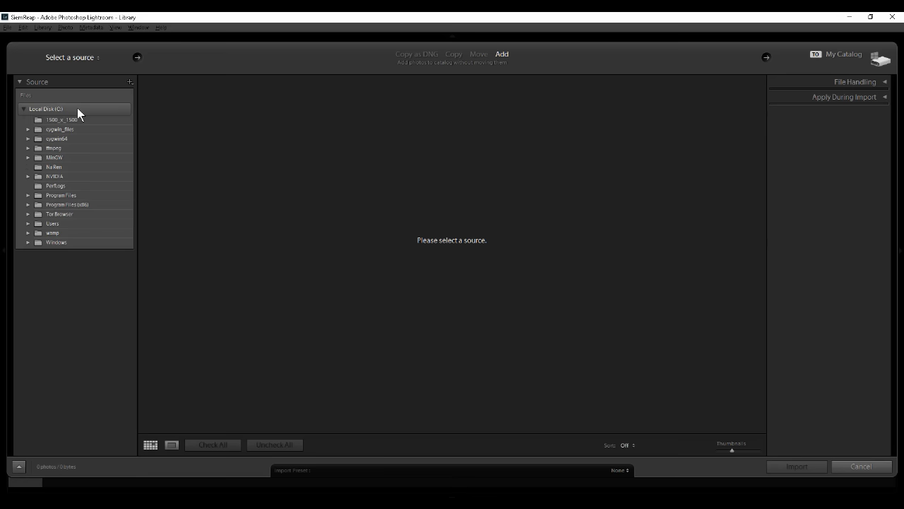
pyautogui.click(77, 109)
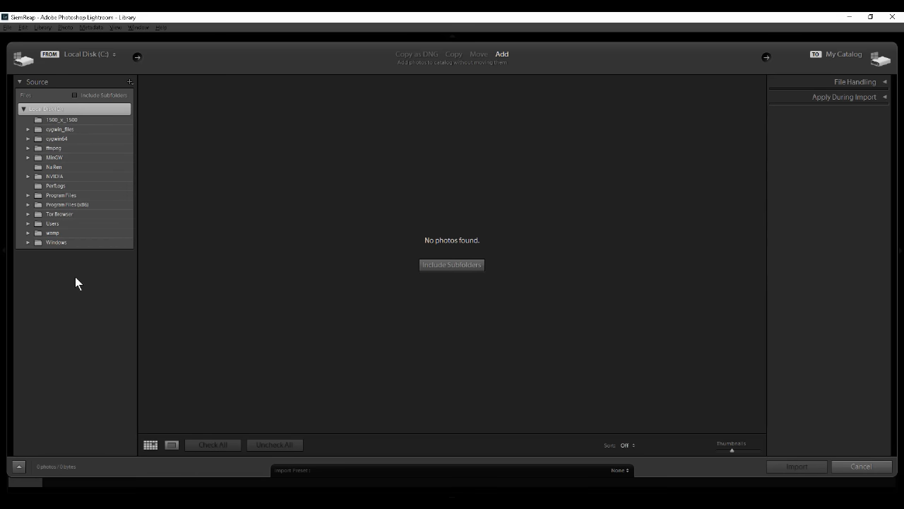
pyautogui.click(81, 56)
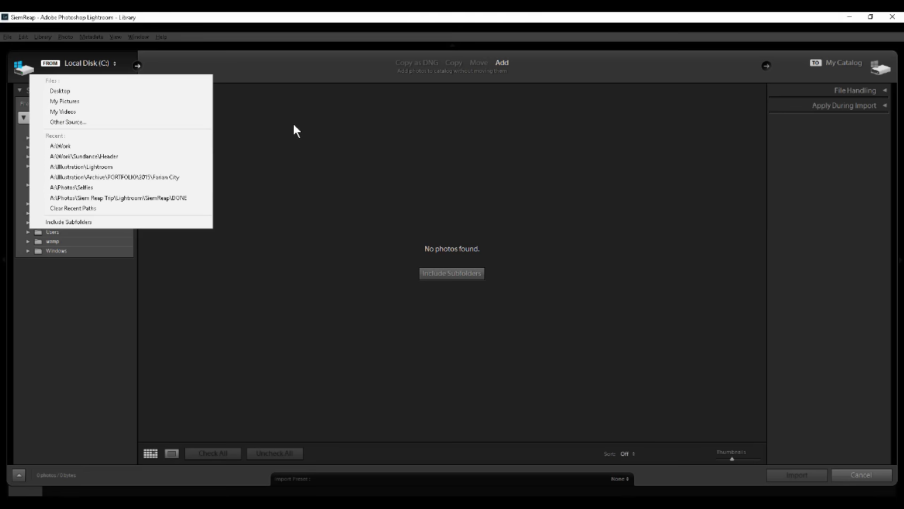
# Step: Use Other Source... to select Files (A:) › Illustration › Lightroom as the import folder
pyautogui.press('super+plus')
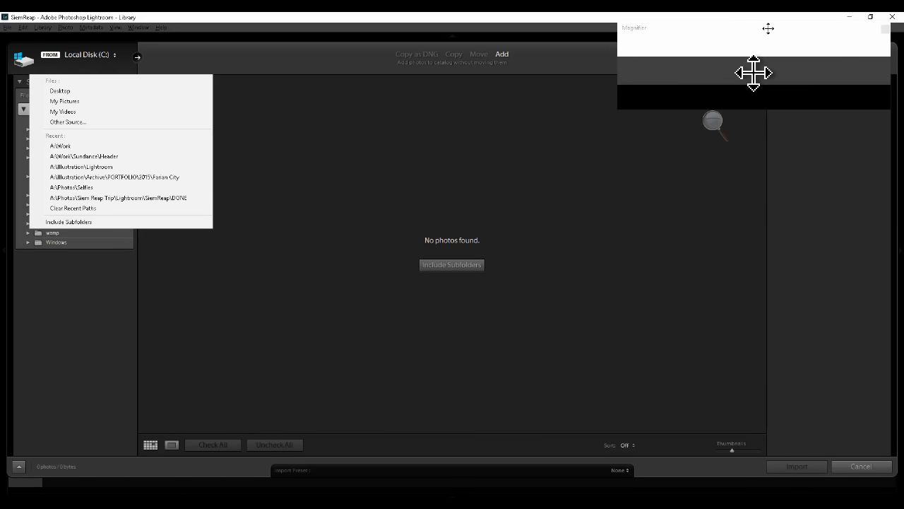
pyautogui.moveTo(768, 29); pyautogui.dragTo(294, 65)
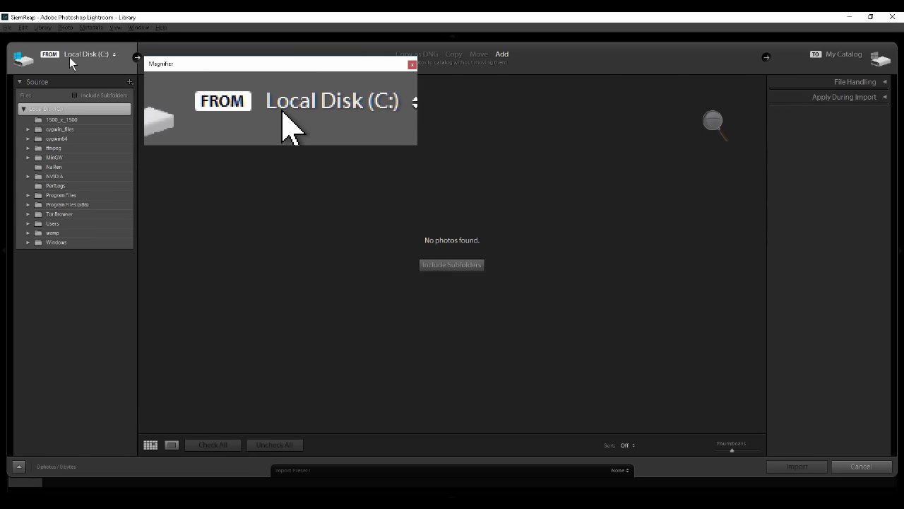
pyautogui.click(71, 62)
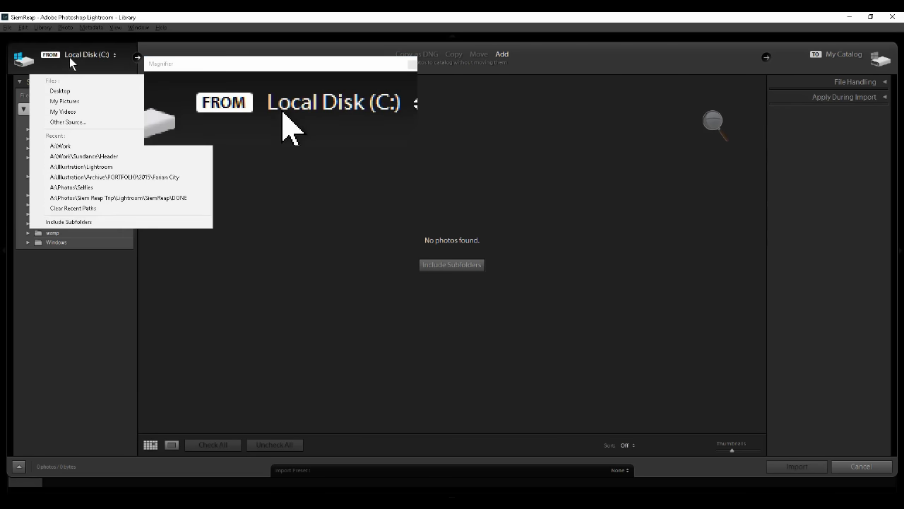
pyautogui.click(68, 123)
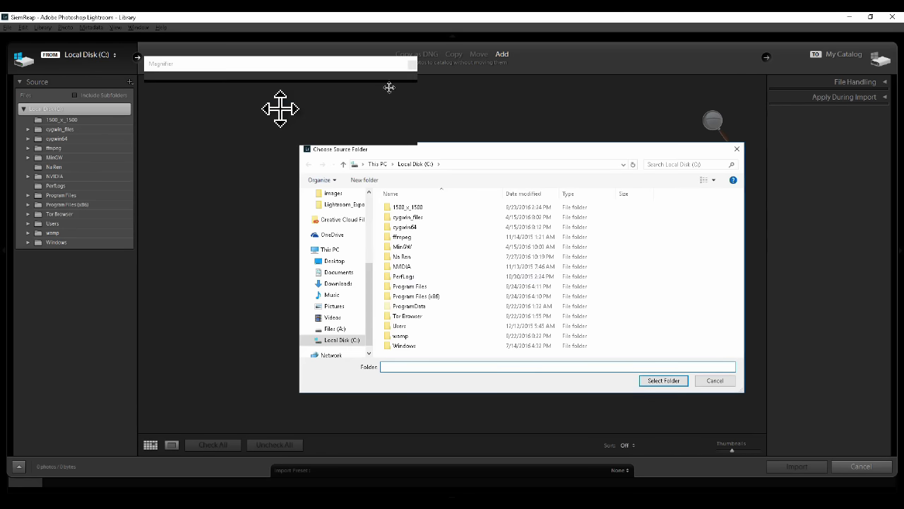
pyautogui.click(413, 65)
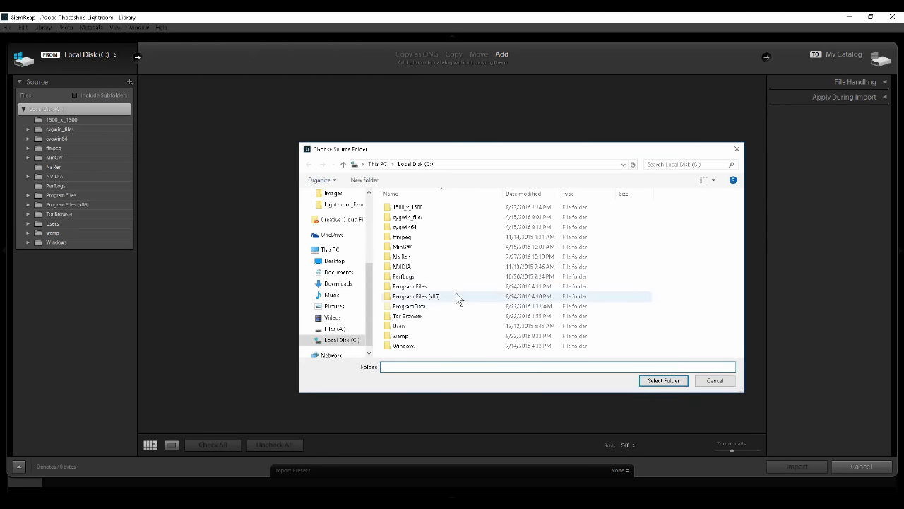
pyautogui.moveTo(523, 149); pyautogui.dragTo(478, 115)
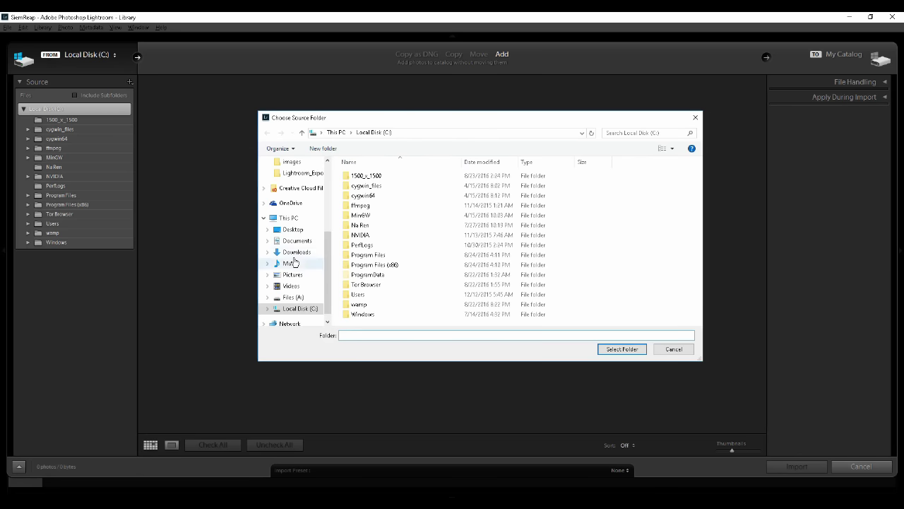
pyautogui.click(293, 300)
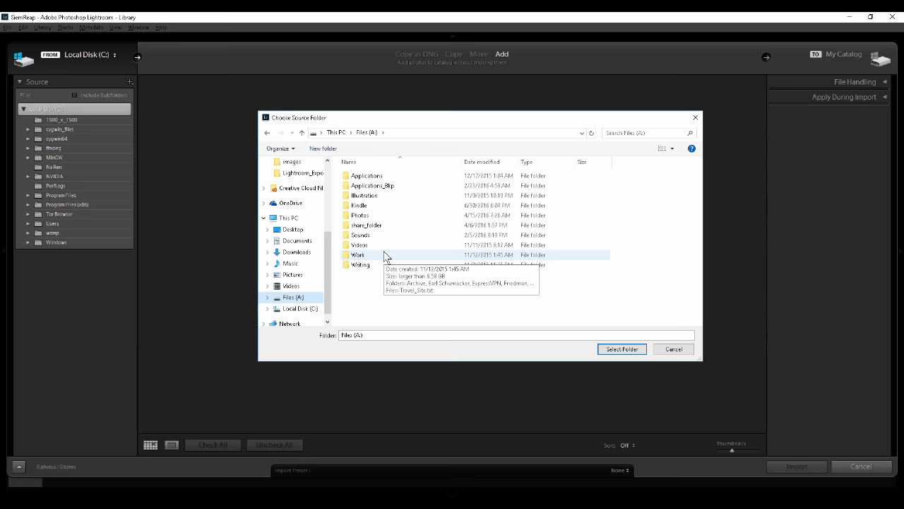
pyautogui.doubleClick(349, 196)
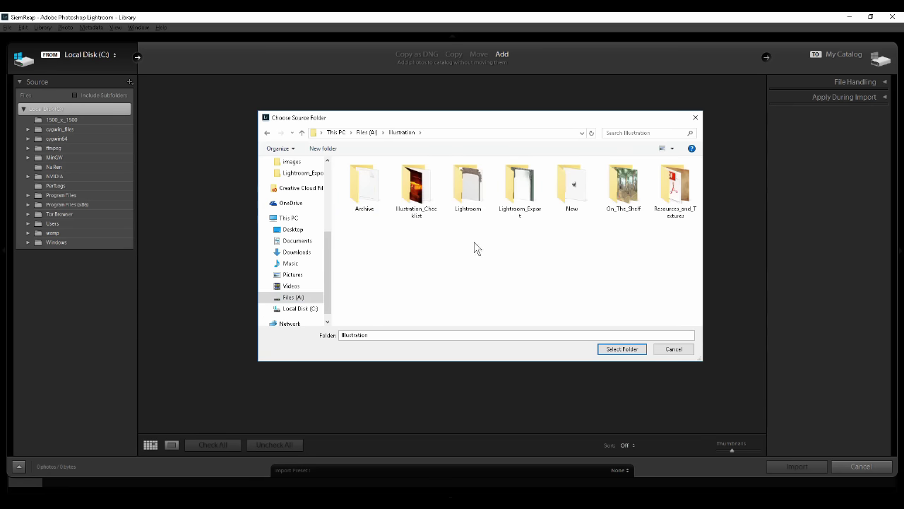
pyautogui.click(465, 195)
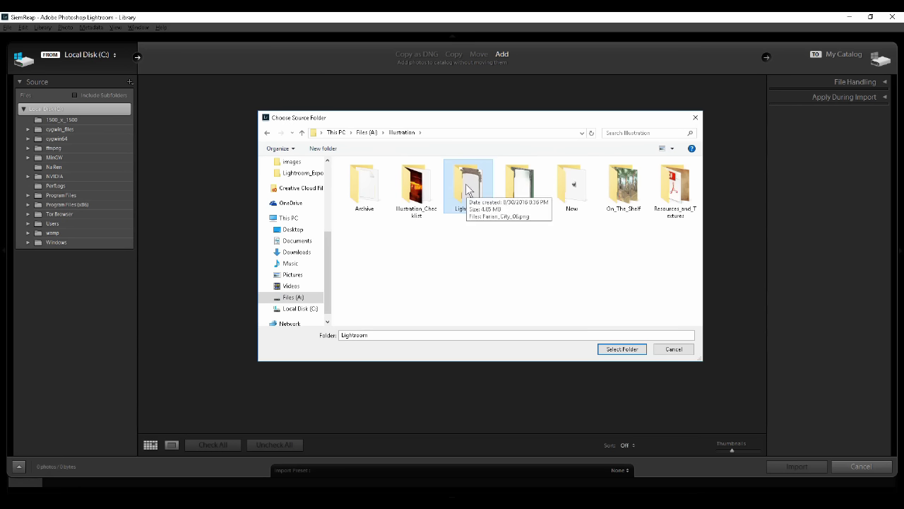
pyautogui.click(622, 349)
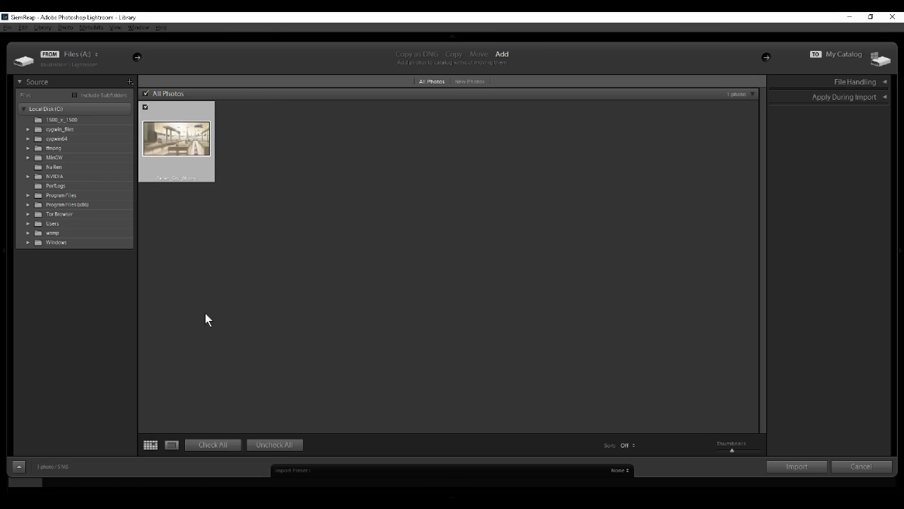
# Step: Import the checked Farlan_City_06.png into the Lightroom catalog
pyautogui.click(803, 468)
pyautogui.click(803, 468)
pyautogui.click(799, 471)
pyautogui.click(795, 466)
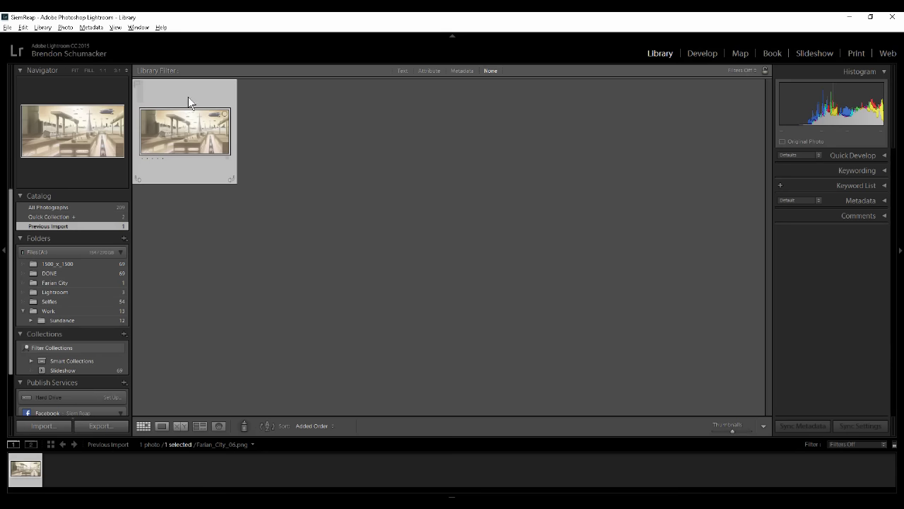
pyautogui.click(702, 55)
pyautogui.press('F6')
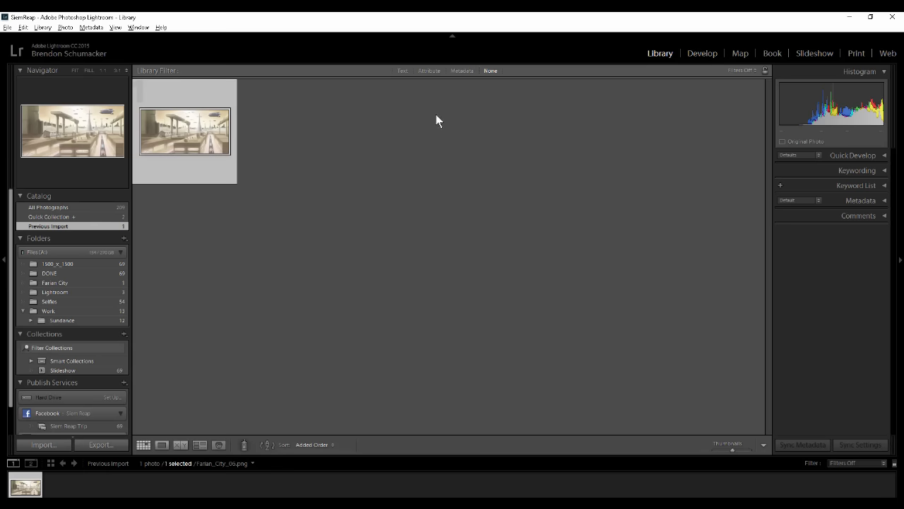
pyautogui.press('super+plus')
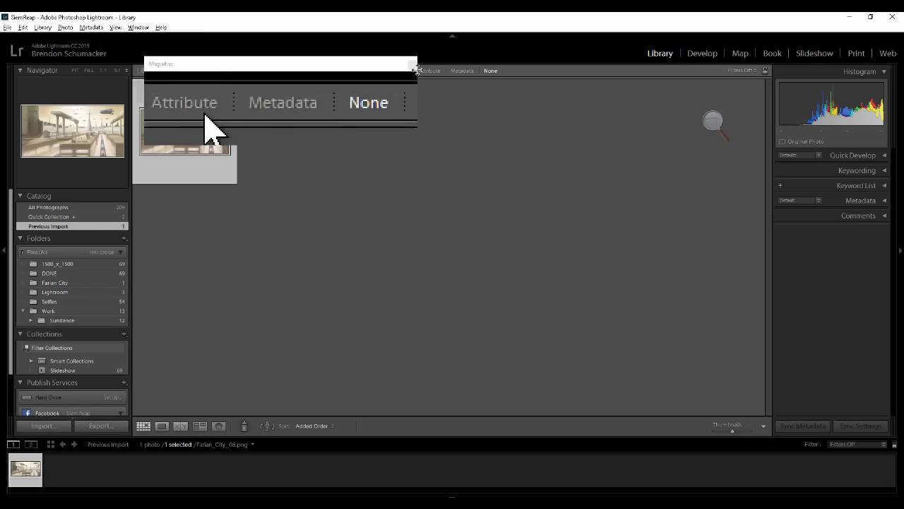
pyautogui.moveTo(350, 64); pyautogui.dragTo(555, 52)
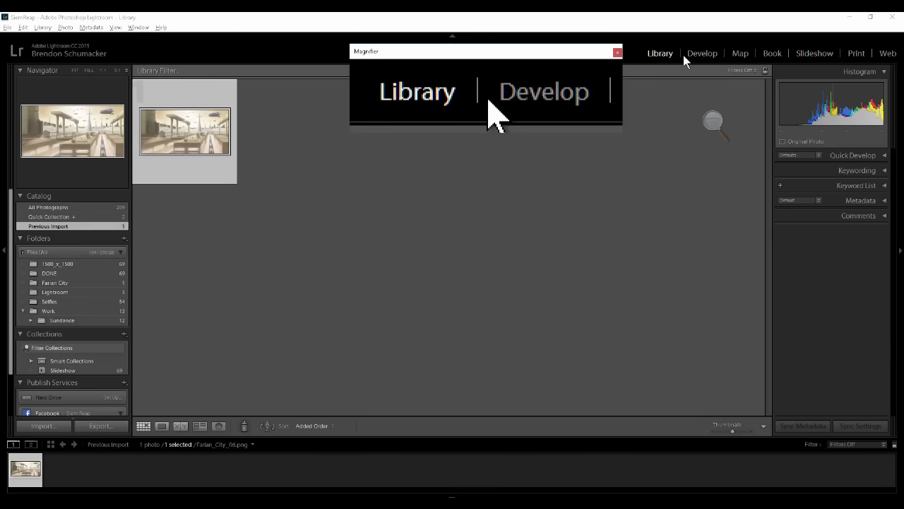
pyautogui.click(617, 53)
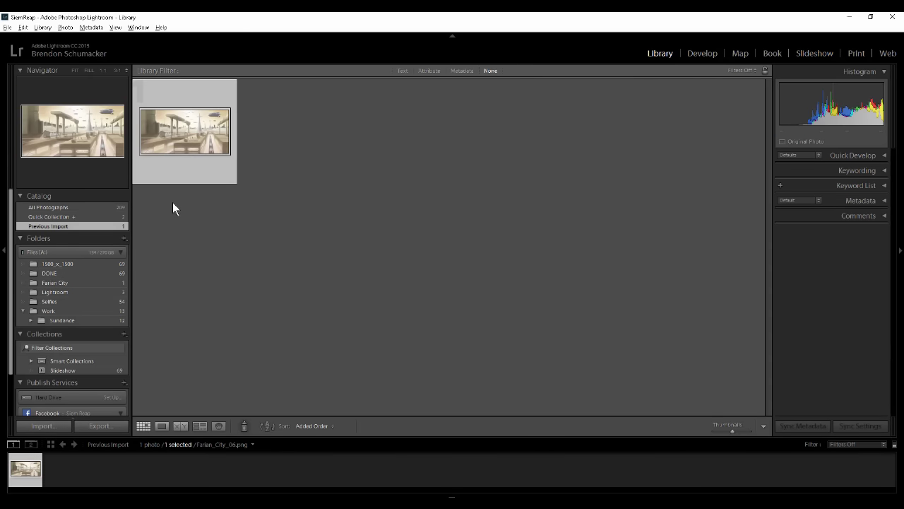
# Step: Open the imported city illustration in the Develop module
pyautogui.click(701, 54)
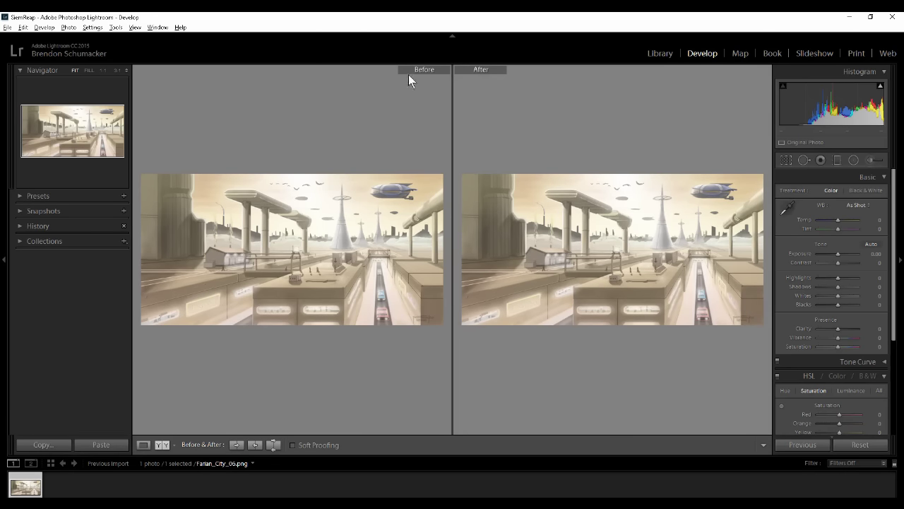
pyautogui.press('super+plus')
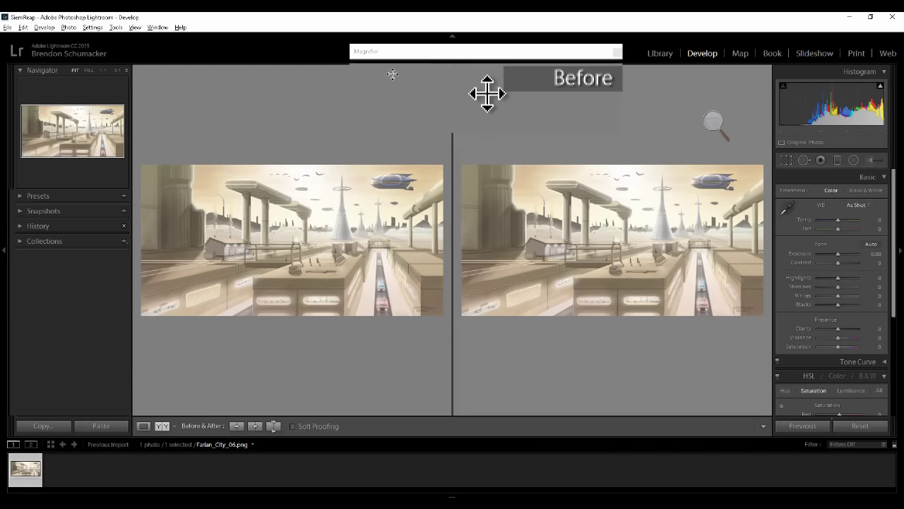
pyautogui.press('super+plus')
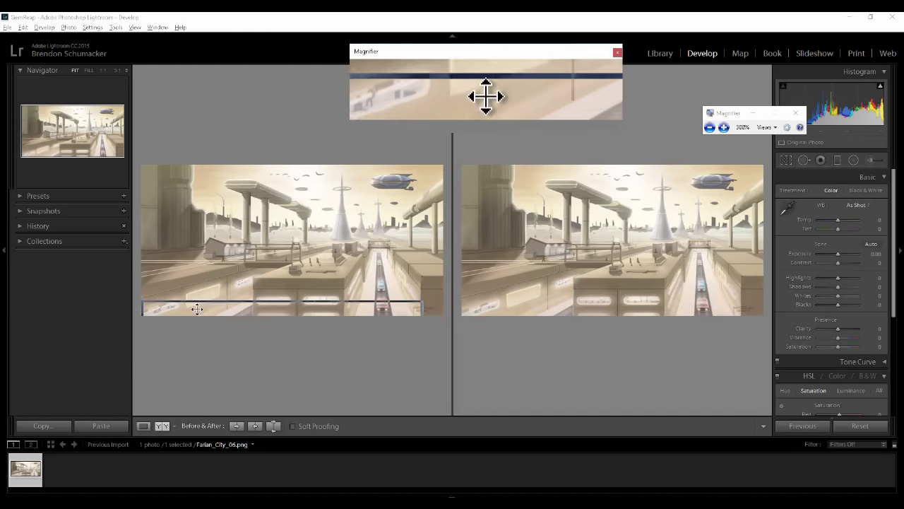
pyautogui.moveTo(188, 321); pyautogui.dragTo(190, 317)
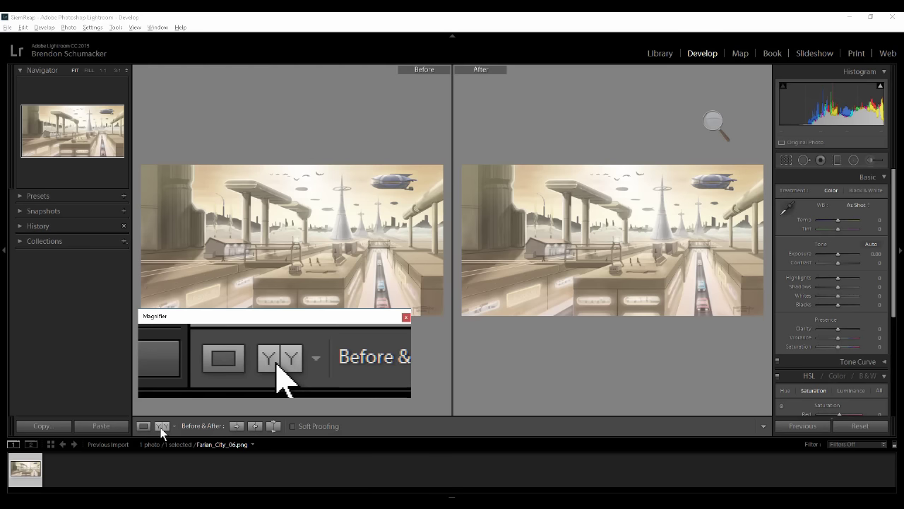
# Step: Toggle Before/After and Loupe views, then zoom 1:1 on the skyline and pan to the platforms
pyautogui.click(160, 426)
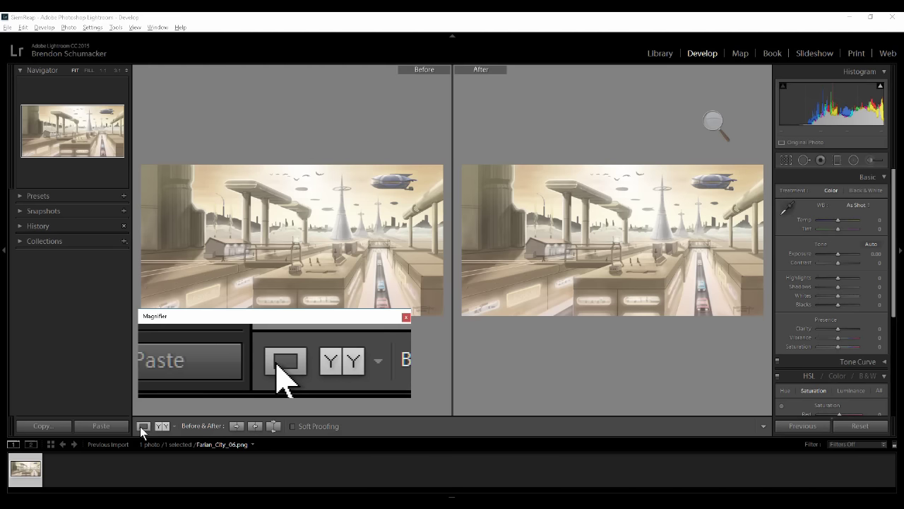
pyautogui.click(143, 425)
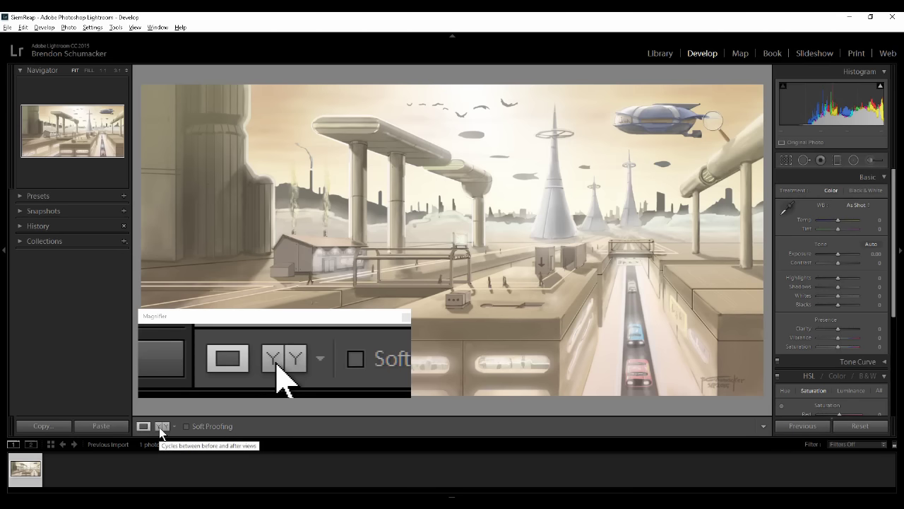
pyautogui.click(161, 426)
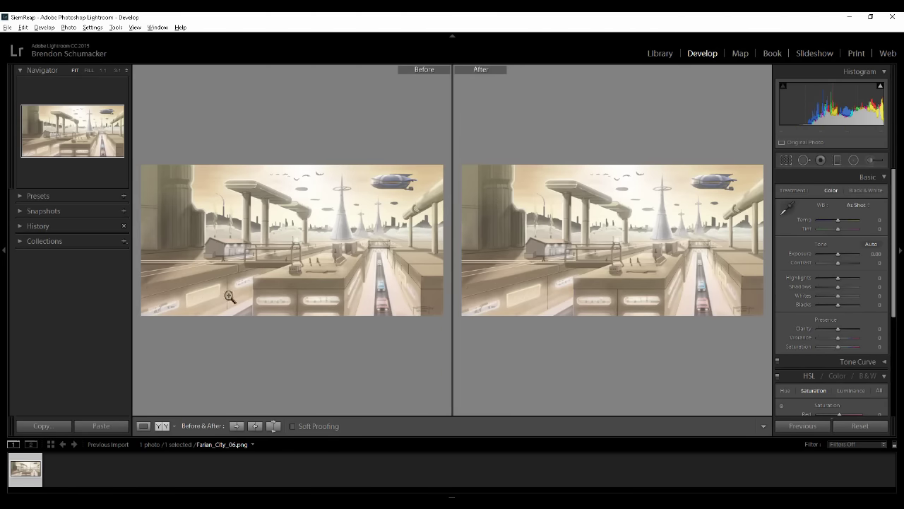
pyautogui.click(145, 424)
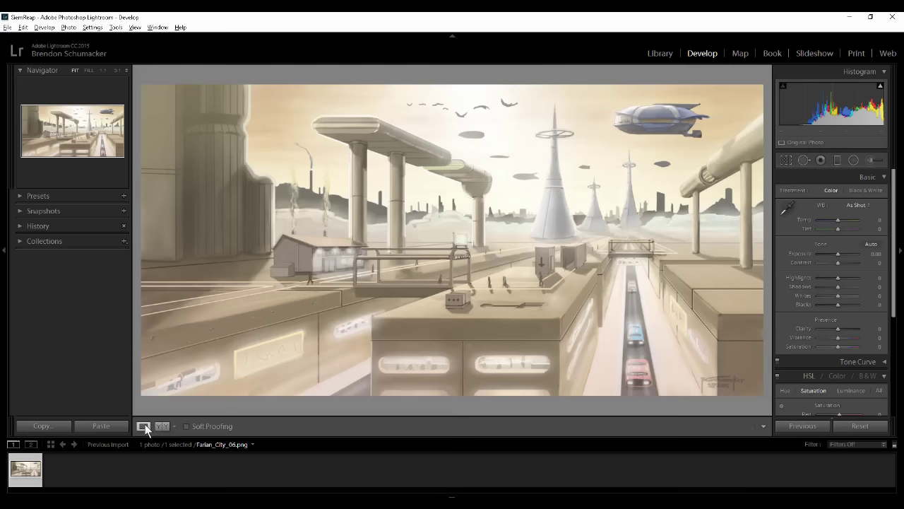
pyautogui.click(526, 206)
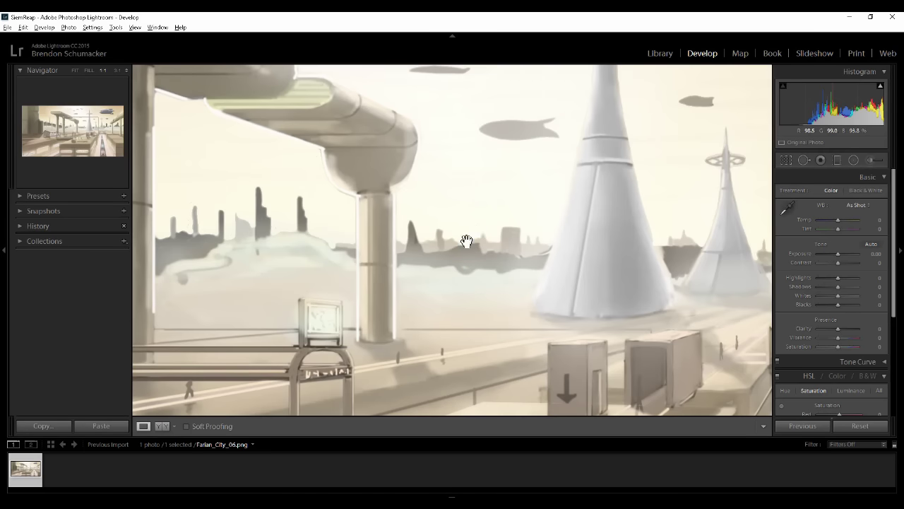
pyautogui.moveTo(466, 241); pyautogui.dragTo(495, 198)
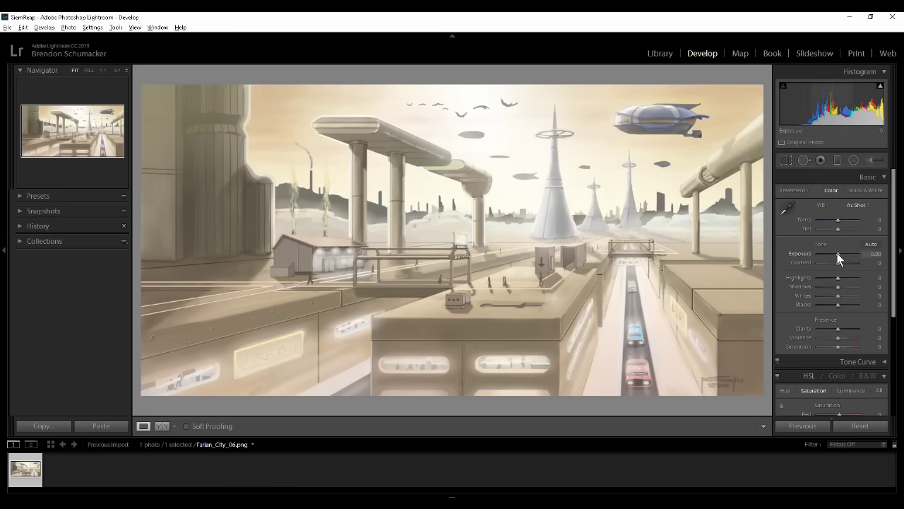
# Step: Set Exposure to −0.12 and collapse the Basic and HSL panels
pyautogui.moveTo(838, 254); pyautogui.dragTo(837, 256)
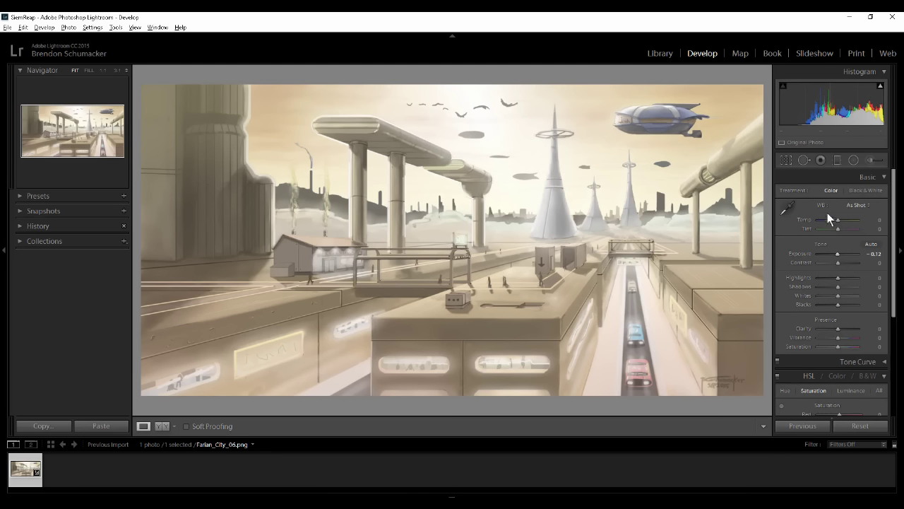
pyautogui.click(864, 179)
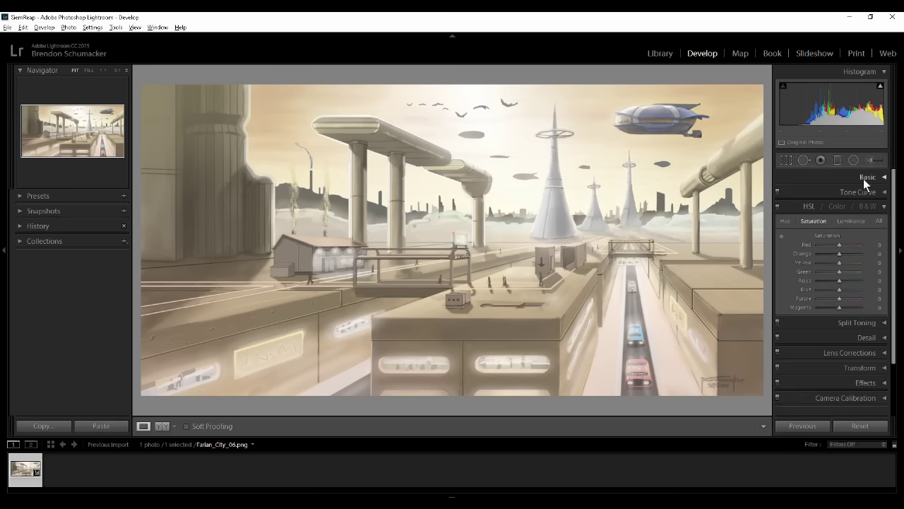
pyautogui.click(806, 206)
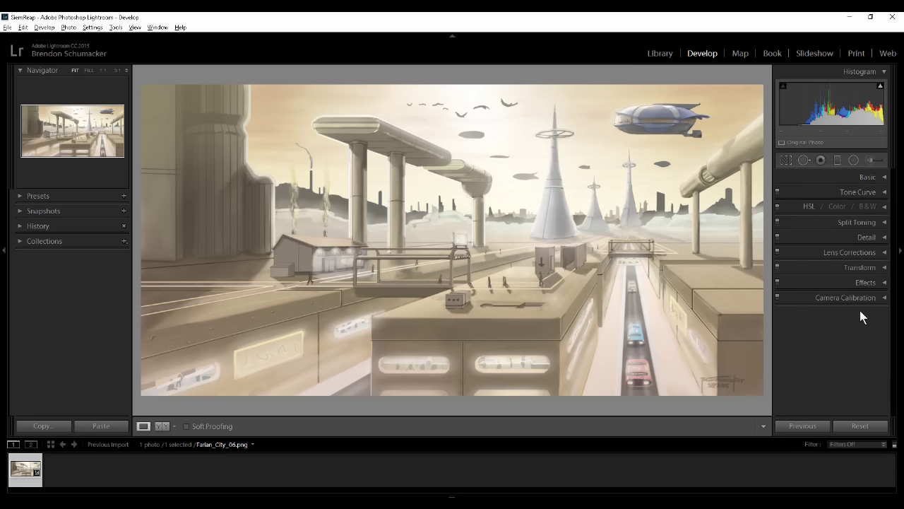
# Step: Reopen the Basic panel, reset Exposure to 0.00 after testing values, and set Contrast to +2
pyautogui.click(863, 177)
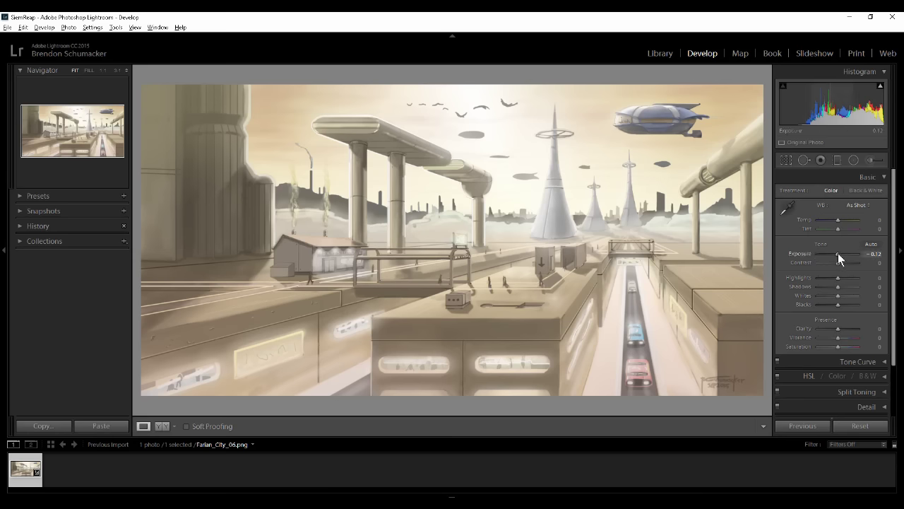
pyautogui.moveTo(838, 253); pyautogui.dragTo(839, 254)
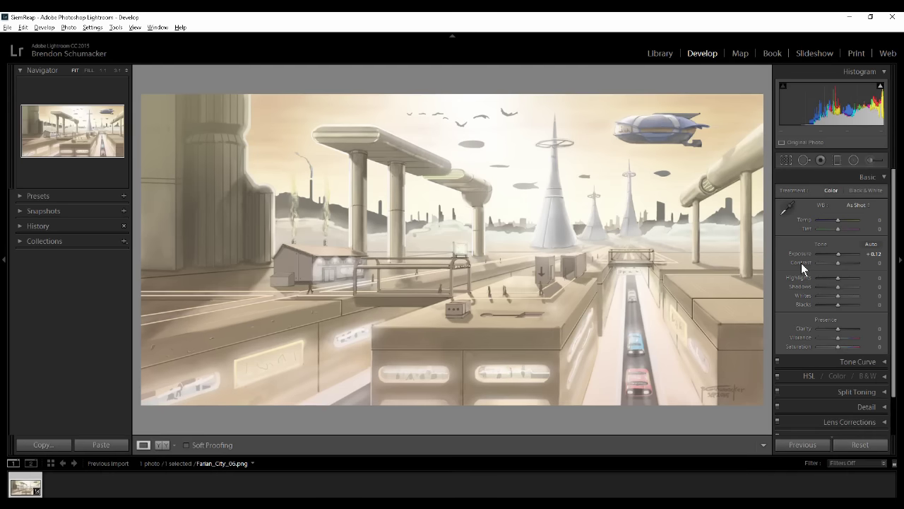
pyautogui.press('y')
pyautogui.press('y')
pyautogui.press('super+plus')
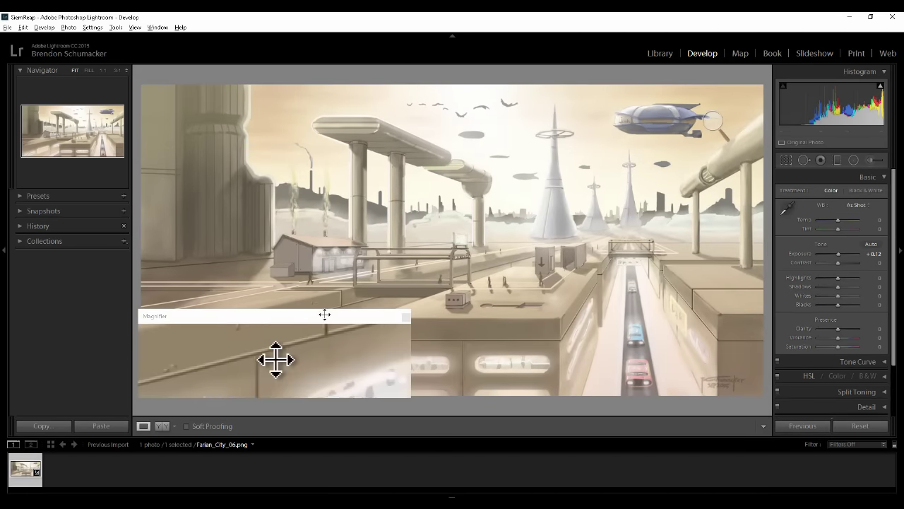
pyautogui.moveTo(323, 313); pyautogui.dragTo(678, 180)
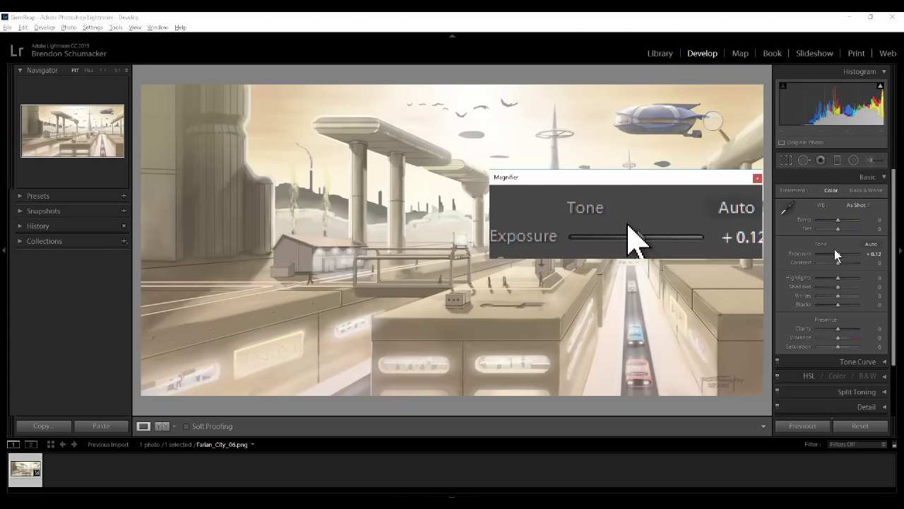
pyautogui.moveTo(838, 251)
pyautogui.mouseDown()
pyautogui.moveTo(862, 252)
pyautogui.moveTo(811, 254)
pyautogui.moveTo(837, 251)
pyautogui.mouseUp()
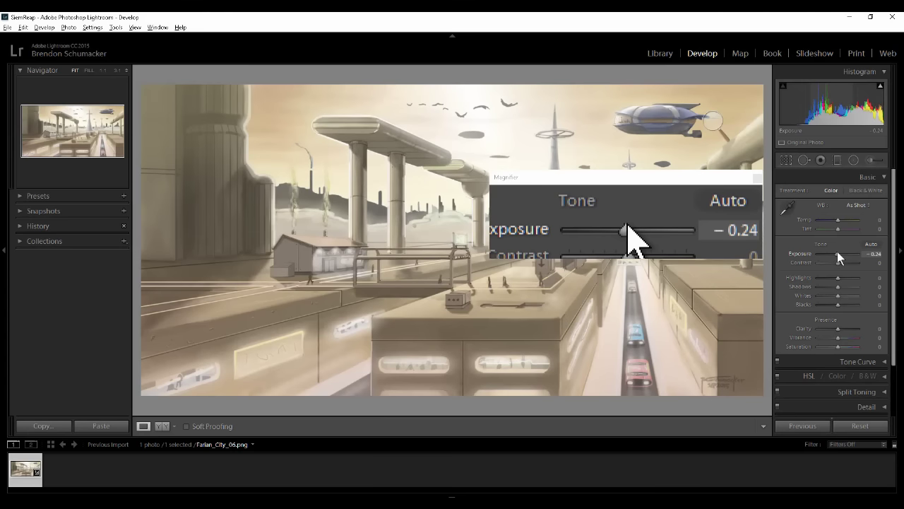
pyautogui.doubleClick(837, 252)
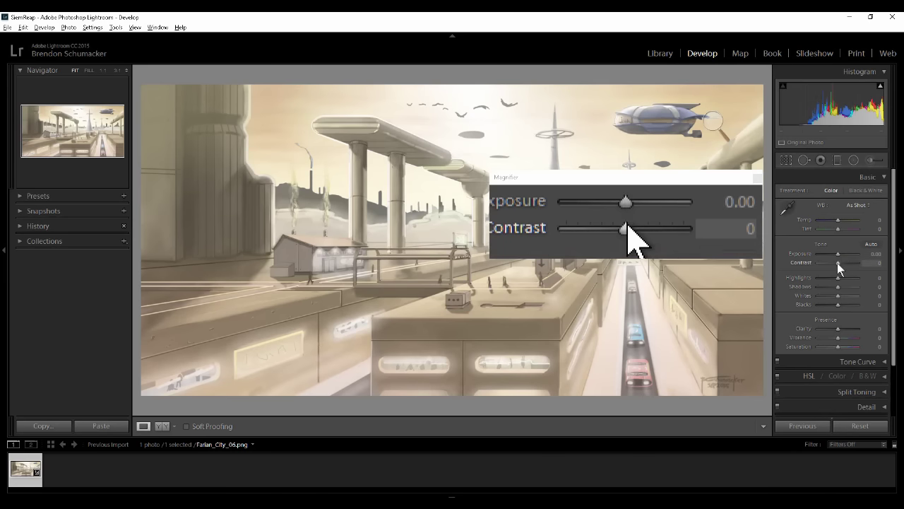
pyautogui.moveTo(837, 263)
pyautogui.mouseDown()
pyautogui.moveTo(863, 261)
pyautogui.moveTo(801, 259)
pyautogui.moveTo(860, 263)
pyautogui.moveTo(838, 263)
pyautogui.mouseUp()
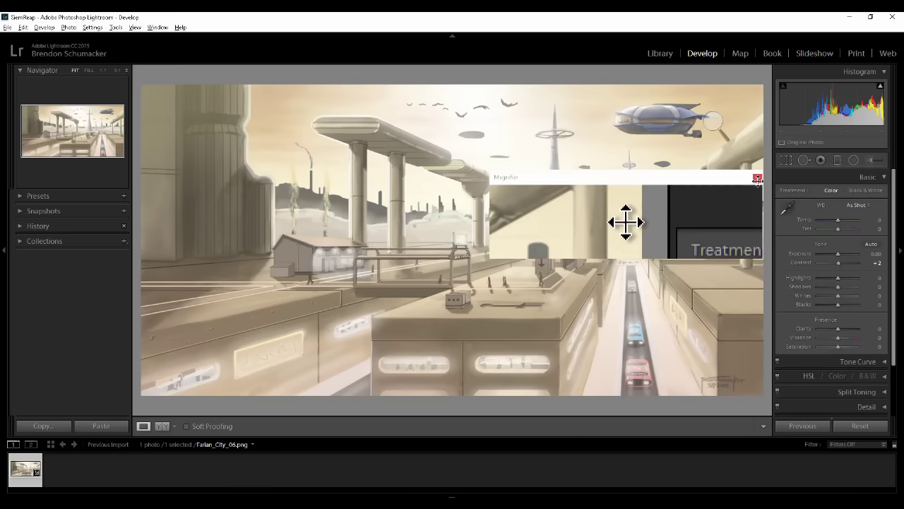
# Step: In the Basic panel, drag Highlights down to −100 and Shadows up to +100
pyautogui.click(757, 178)
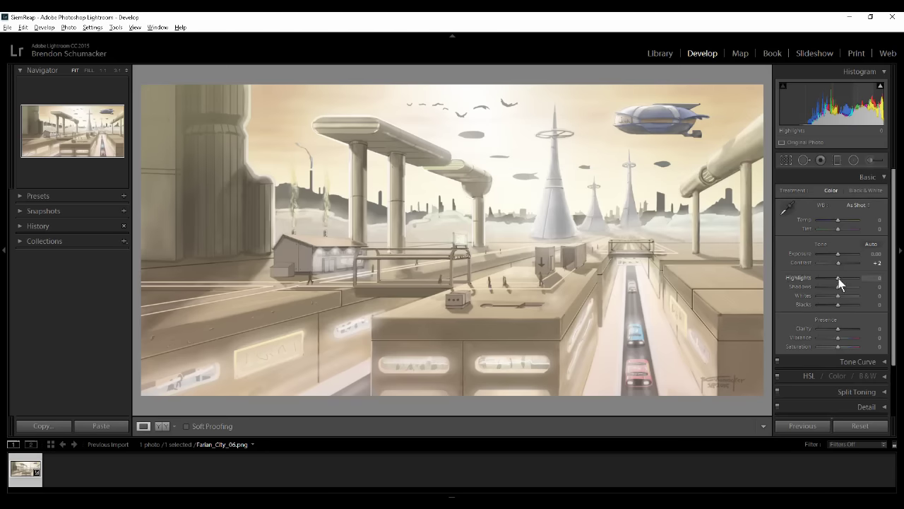
pyautogui.moveTo(838, 278); pyautogui.dragTo(787, 280)
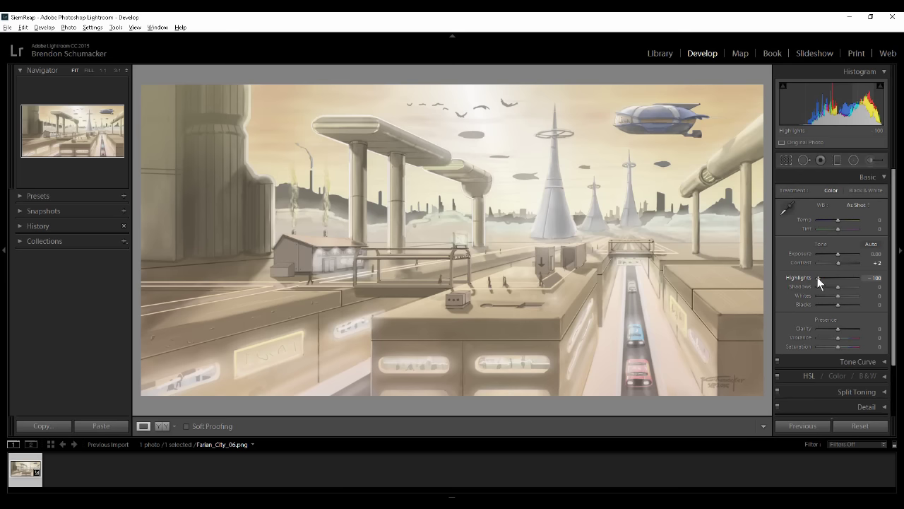
pyautogui.moveTo(817, 277); pyautogui.dragTo(793, 296)
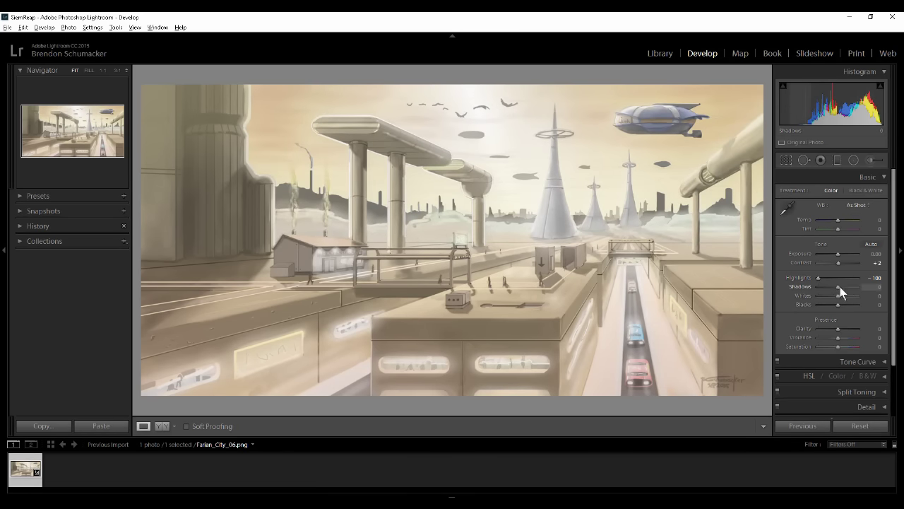
pyautogui.moveTo(840, 287); pyautogui.dragTo(879, 287)
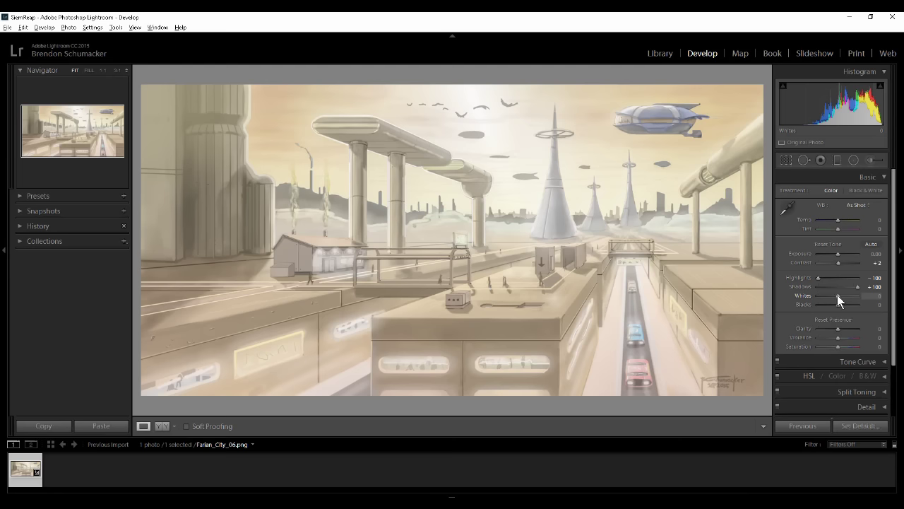
# Step: Set Whites to +40 while checking the Alt clipping preview
pyautogui.press('alt')
pyautogui.keyDown('alt'); pyautogui.click(838, 295); pyautogui.keyUp('alt')
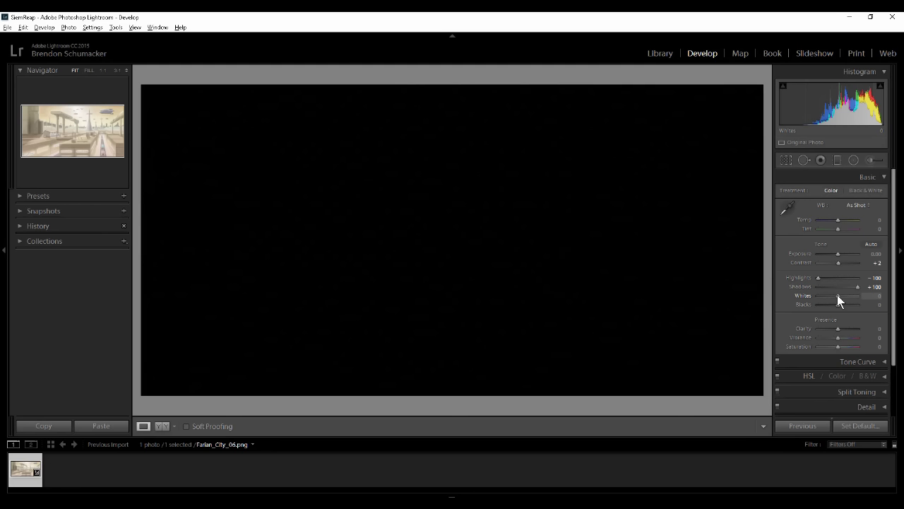
pyautogui.moveTo(837, 296)
pyautogui.mouseDown()
pyautogui.moveTo(830, 298)
pyautogui.moveTo(846, 300)
pyautogui.mouseUp()
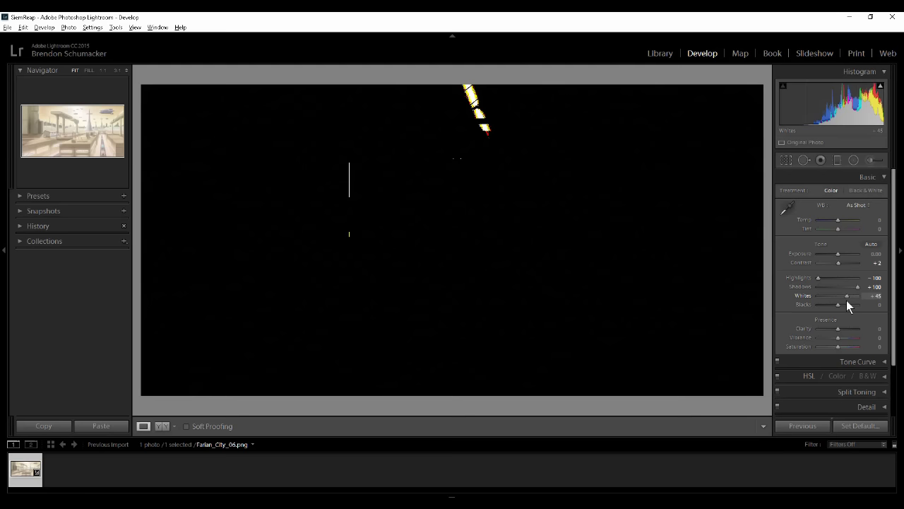
pyautogui.moveTo(846, 300)
pyautogui.mouseDown()
pyautogui.moveTo(816, 305)
pyautogui.moveTo(845, 302)
pyautogui.mouseUp()
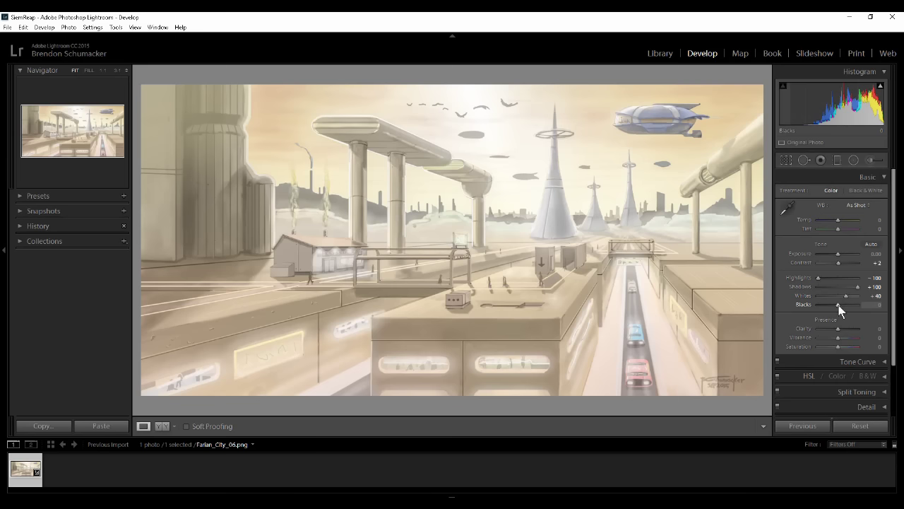
# Step: Deepen Blacks to −69 using the Alt clipping preview
pyautogui.press('alt')
pyautogui.moveTo(837, 304); pyautogui.dragTo(837, 304)
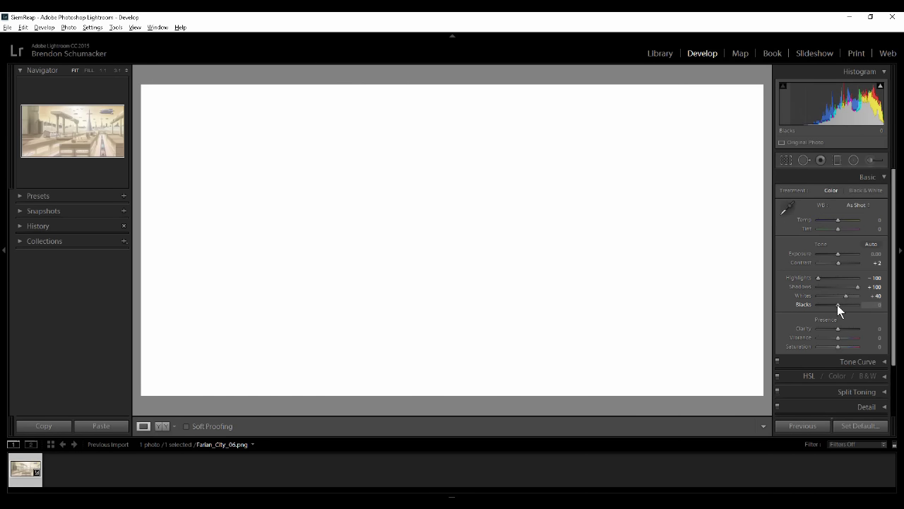
pyautogui.moveTo(838, 305); pyautogui.dragTo(821, 311)
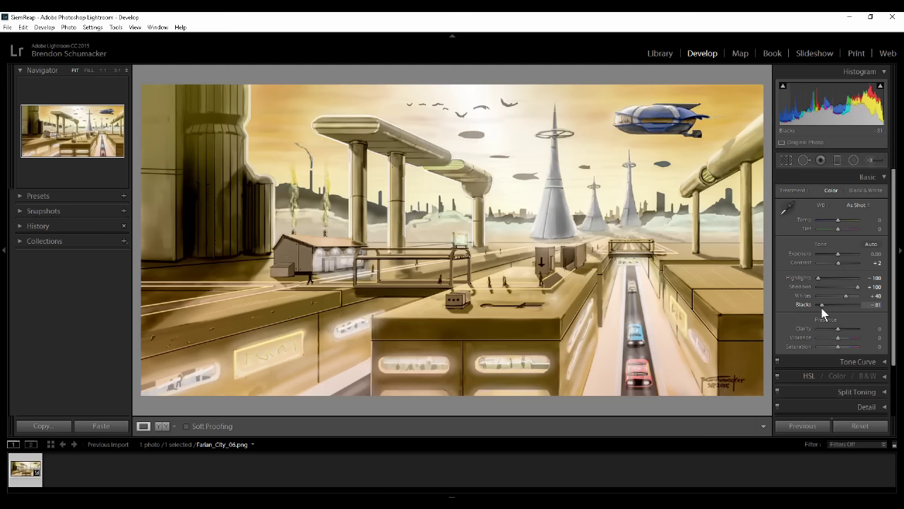
pyautogui.moveTo(822, 308); pyautogui.dragTo(823, 307)
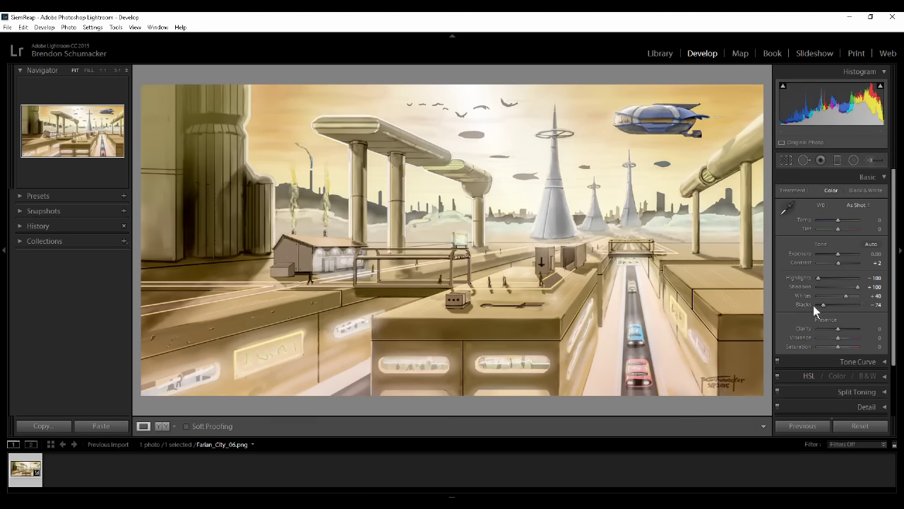
pyautogui.moveTo(823, 304)
pyautogui.mouseDown()
pyautogui.moveTo(837, 303)
pyautogui.moveTo(824, 309)
pyautogui.mouseUp()
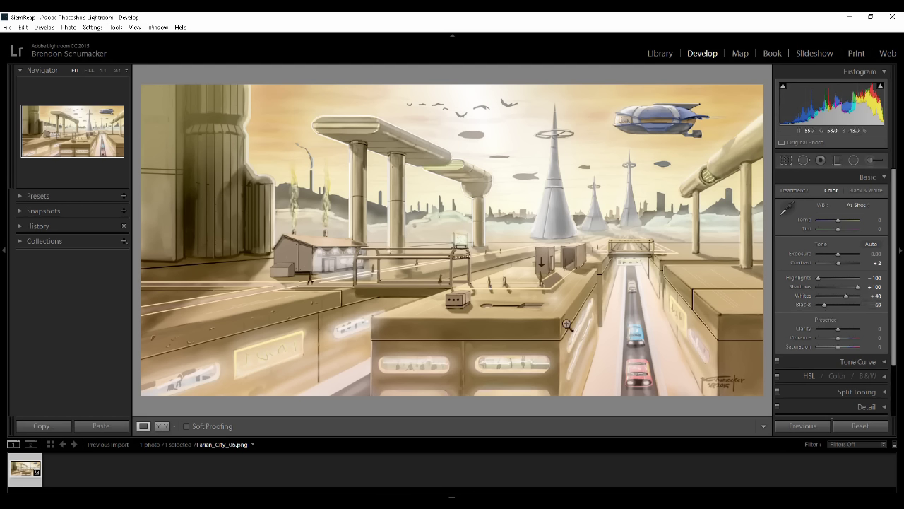
# Step: Briefly compare Before/After, then return to the single Loupe view
pyautogui.click(161, 426)
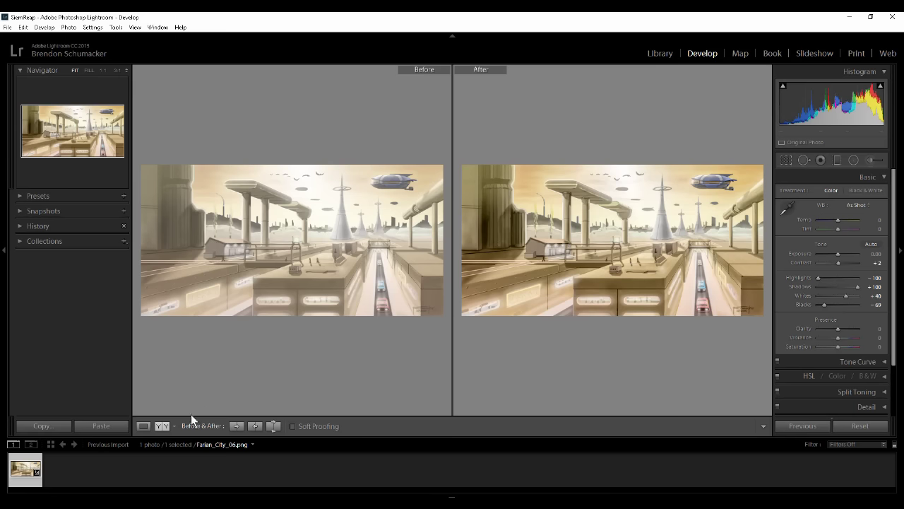
pyautogui.click(142, 424)
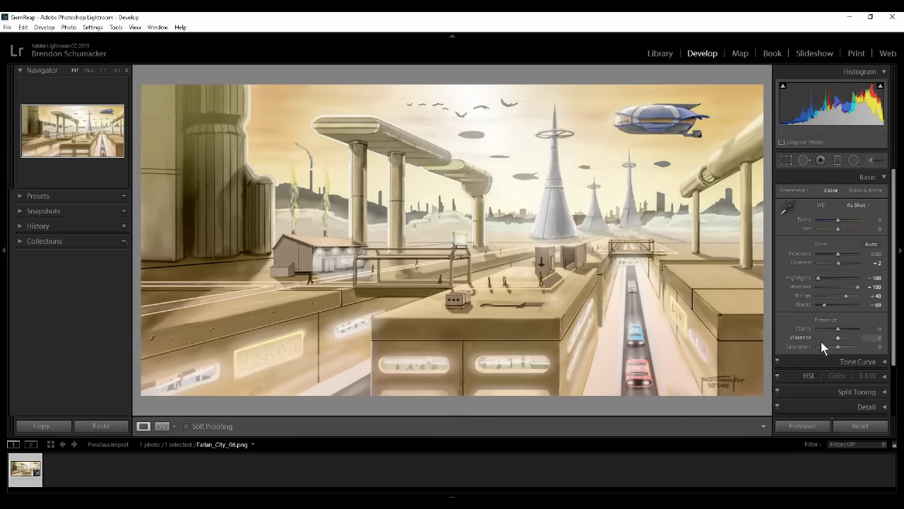
# Step: Try several Saturation values in the Basic panel and settle Saturation at +2
pyautogui.moveTo(838, 347)
pyautogui.mouseDown()
pyautogui.moveTo(808, 354)
pyautogui.moveTo(836, 353)
pyautogui.mouseUp()
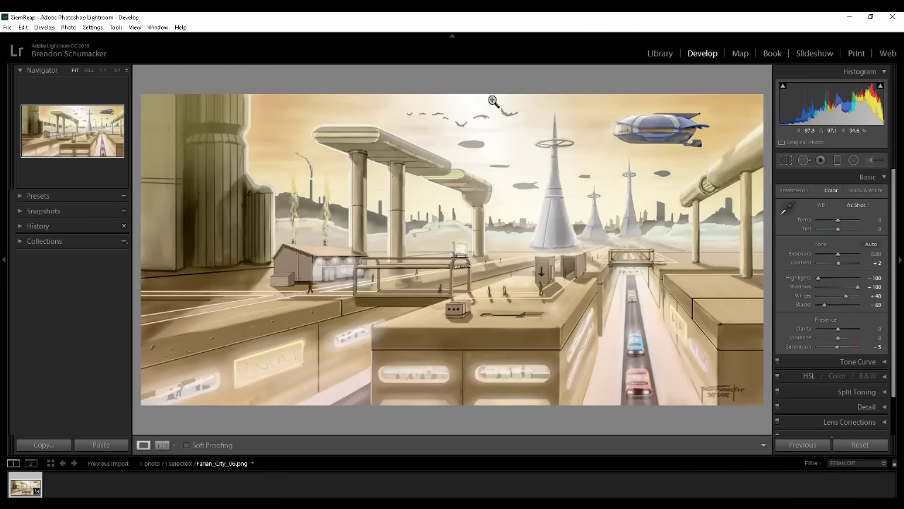
pyautogui.press('super+plus')
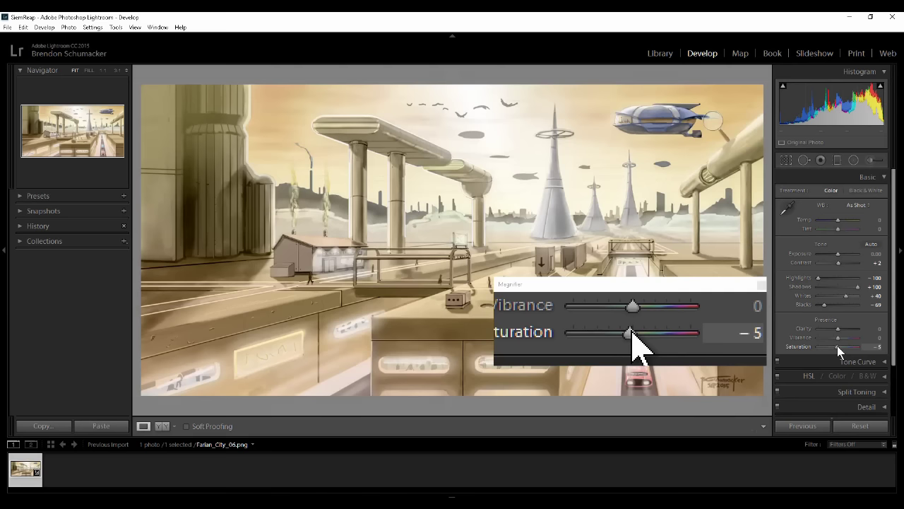
pyautogui.moveTo(837, 346); pyautogui.dragTo(811, 350)
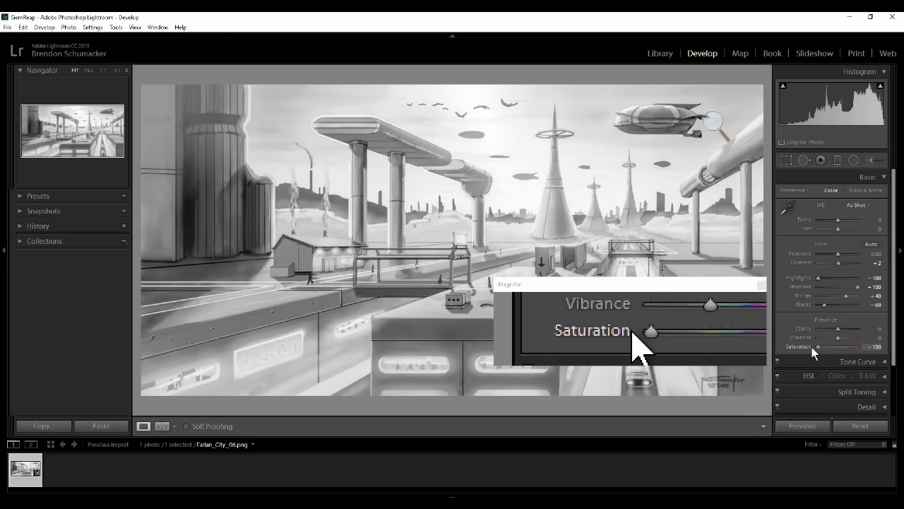
pyautogui.moveTo(809, 348); pyautogui.dragTo(837, 350)
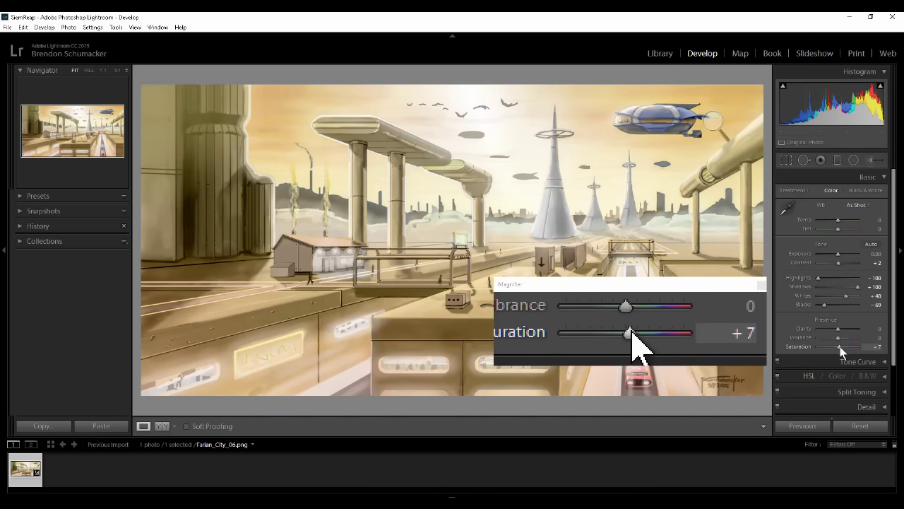
pyautogui.moveTo(840, 346)
pyautogui.mouseDown()
pyautogui.moveTo(839, 337)
pyautogui.moveTo(859, 337)
pyautogui.moveTo(837, 344)
pyautogui.mouseUp()
# Step: Set Clarity to +62 and Vibrance to +14, clearing the magnified view off the image
pyautogui.moveTo(845, 345); pyautogui.dragTo(837, 345)
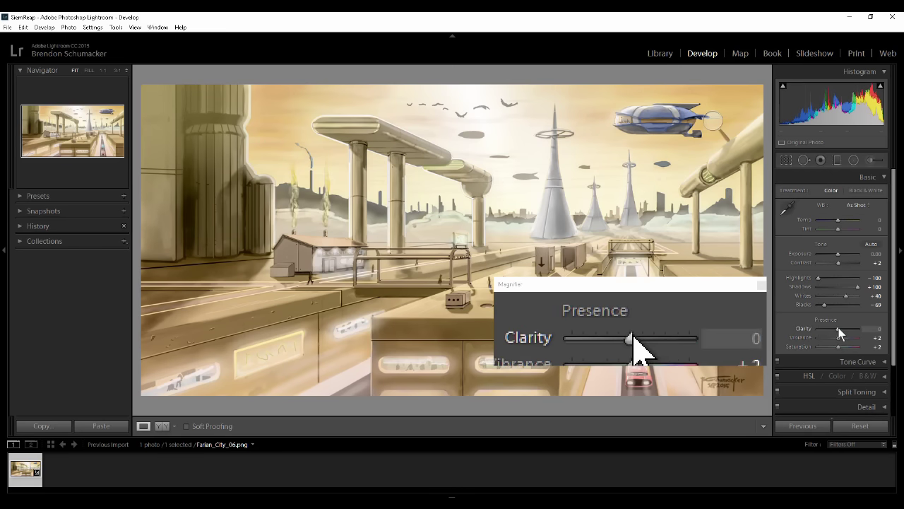
pyautogui.moveTo(839, 329)
pyautogui.mouseDown()
pyautogui.moveTo(857, 329)
pyautogui.moveTo(844, 335)
pyautogui.moveTo(866, 341)
pyautogui.moveTo(845, 331)
pyautogui.mouseUp()
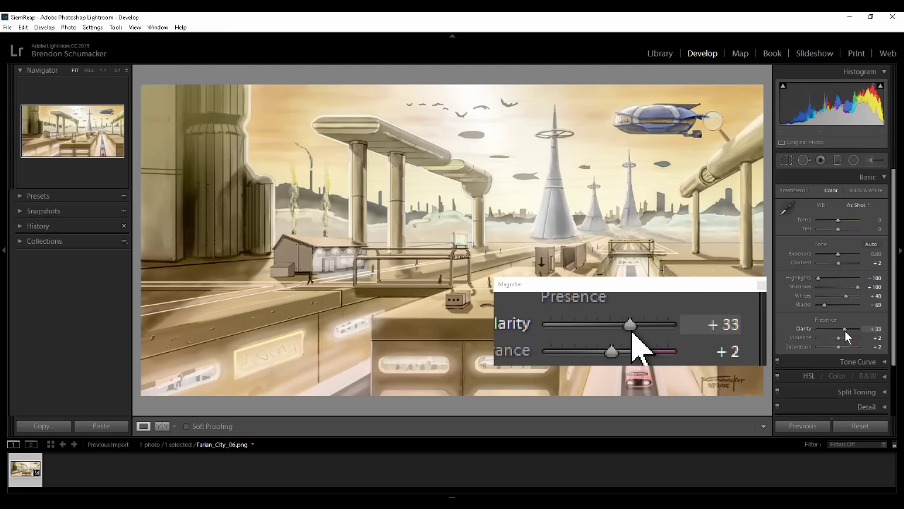
pyautogui.click(760, 286)
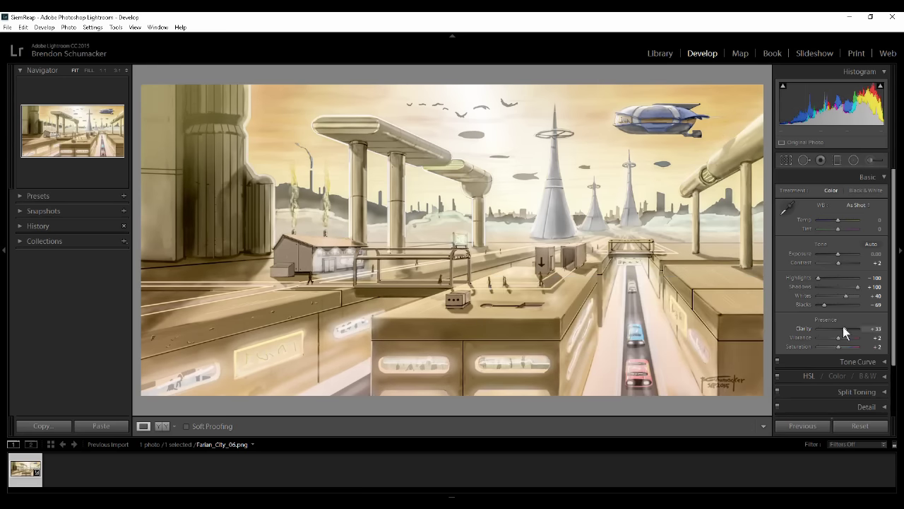
pyautogui.moveTo(847, 329)
pyautogui.mouseDown()
pyautogui.moveTo(859, 331)
pyautogui.moveTo(850, 334)
pyautogui.mouseUp()
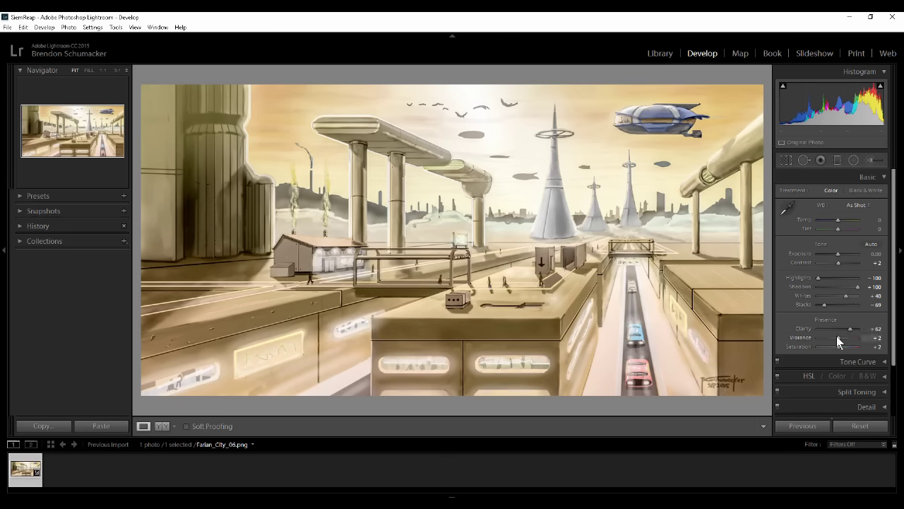
pyautogui.moveTo(838, 337); pyautogui.dragTo(839, 337)
# Step: Show Before/After side by side and inspect the boxes, walkway and road at 1:1
pyautogui.click(161, 426)
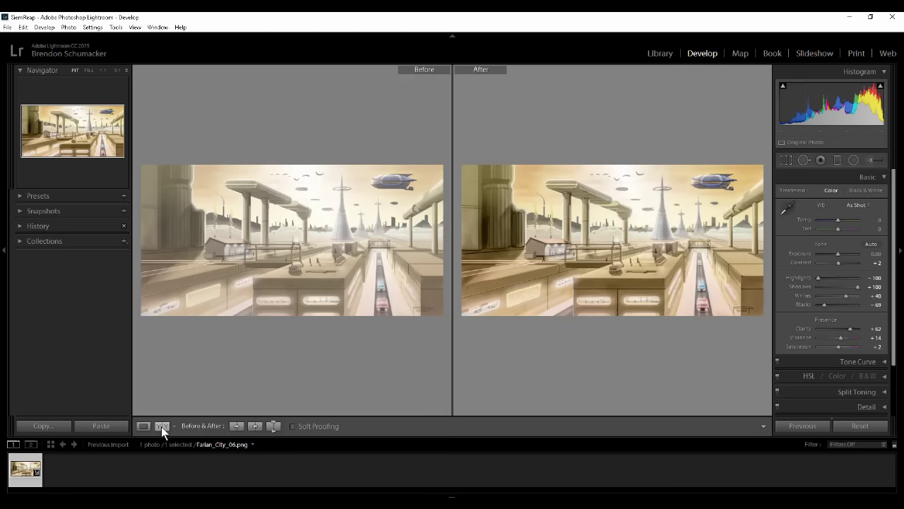
pyautogui.click(647, 215)
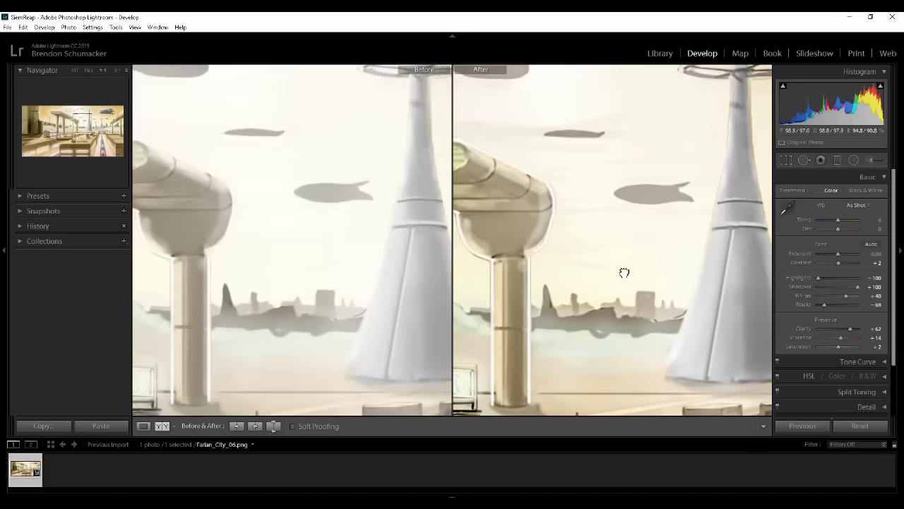
pyautogui.moveTo(624, 270); pyautogui.dragTo(515, 156)
pyautogui.moveTo(626, 323); pyautogui.dragTo(571, 174)
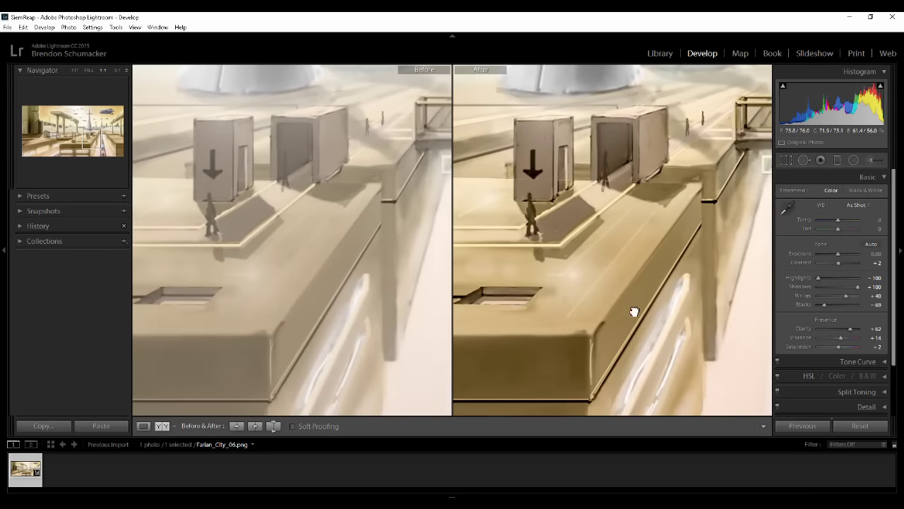
pyautogui.moveTo(631, 313); pyautogui.dragTo(588, 284)
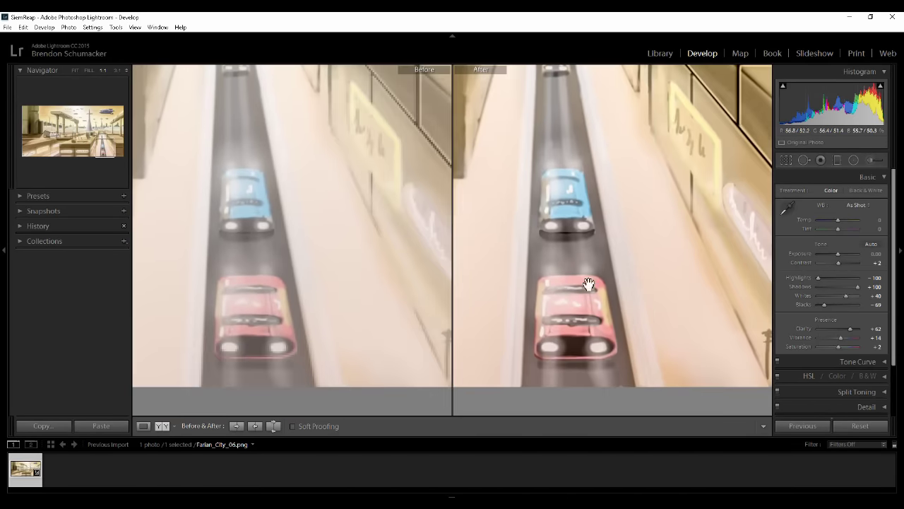
pyautogui.click(578, 185)
# Step: Zoom in on the airship, pan over the pipe and skyline, then return to Fit
pyautogui.click(699, 186)
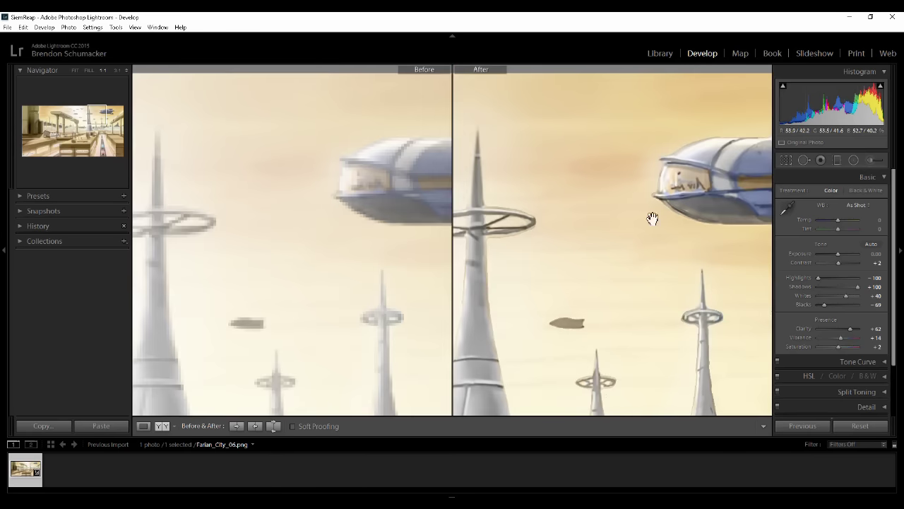
pyautogui.hotkey('ctrl', '=')
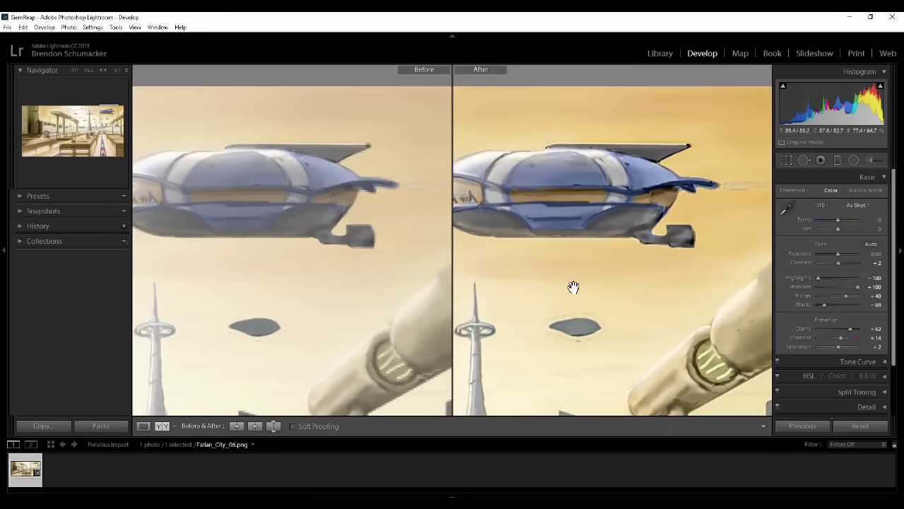
pyautogui.moveTo(600, 317); pyautogui.dragTo(519, 218)
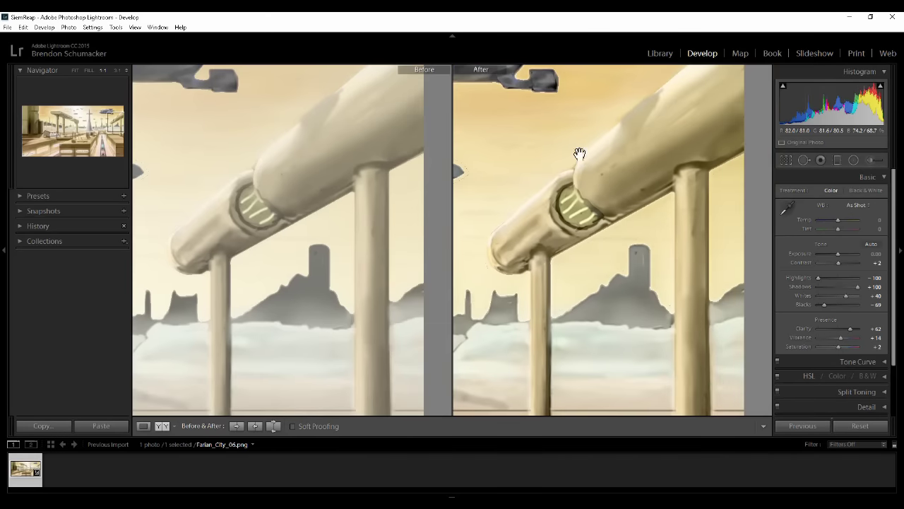
pyautogui.moveTo(579, 155); pyautogui.dragTo(601, 222)
pyautogui.click(600, 224)
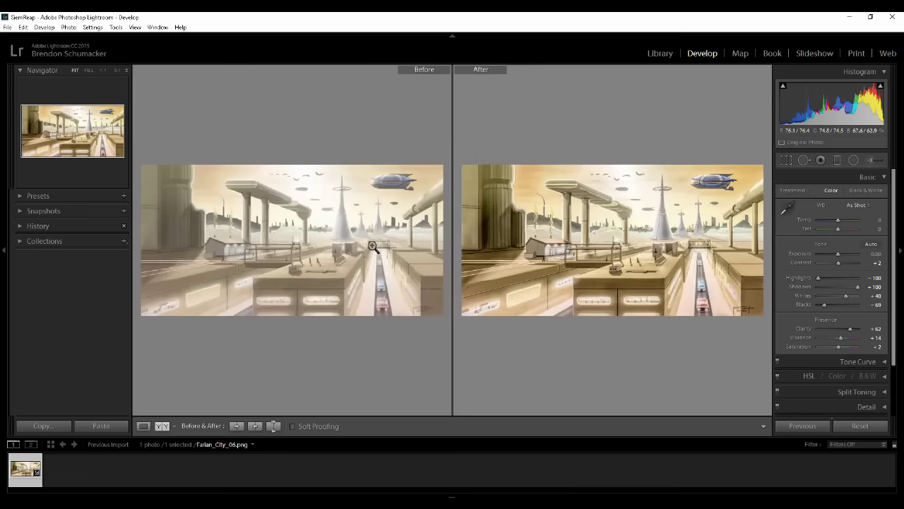
# Step: In single view, retune Blacks to -55 and Whites to +24, resetting Exposure to 0.00
pyautogui.click(144, 426)
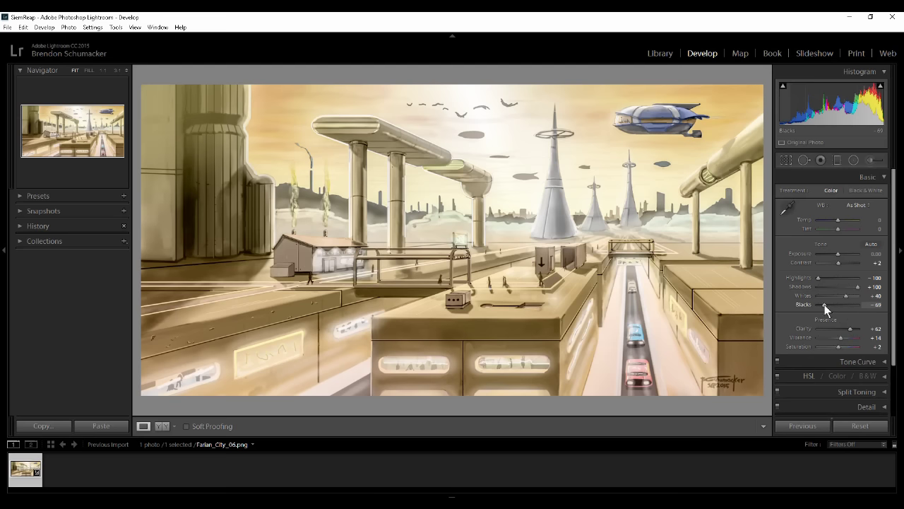
pyautogui.moveTo(825, 304); pyautogui.dragTo(826, 306)
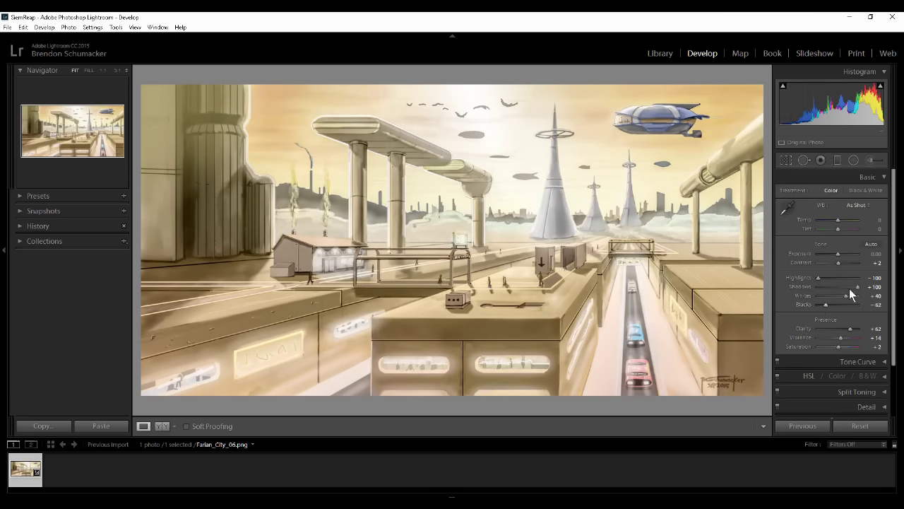
pyautogui.moveTo(847, 295); pyautogui.dragTo(844, 296)
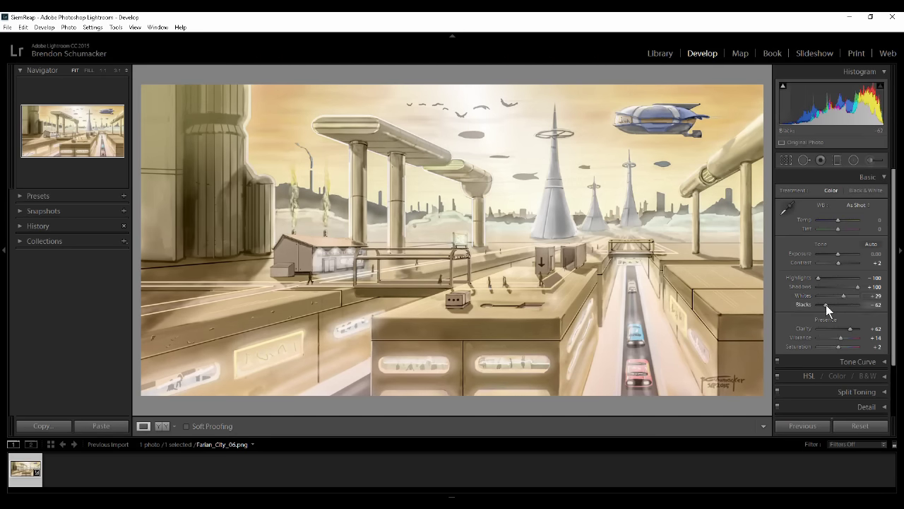
pyautogui.moveTo(829, 301); pyautogui.dragTo(853, 291)
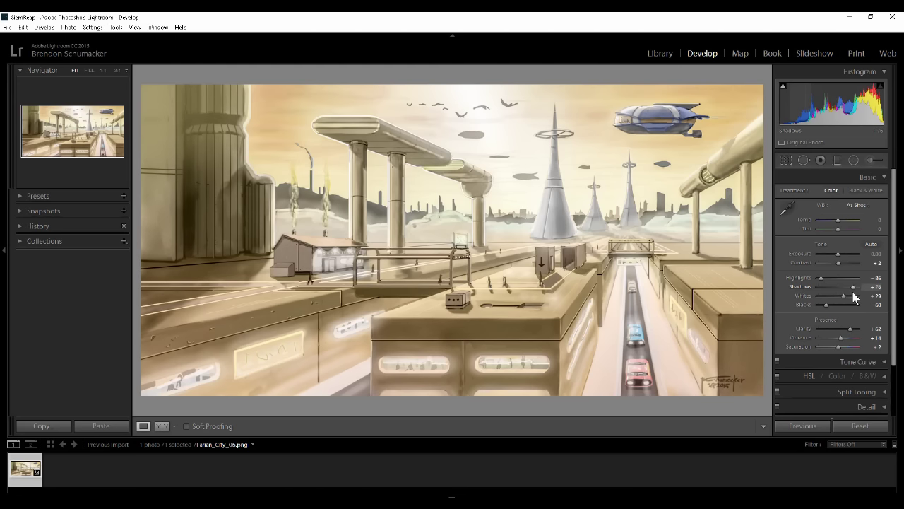
pyautogui.moveTo(836, 252)
pyautogui.mouseDown()
pyautogui.moveTo(845, 254)
pyautogui.moveTo(834, 256)
pyautogui.mouseUp()
pyautogui.doubleClick(835, 256)
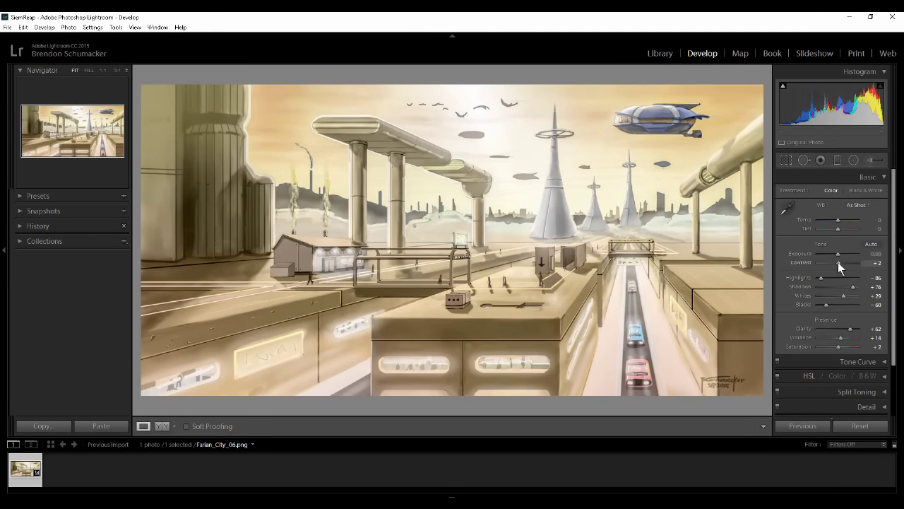
pyautogui.moveTo(838, 263)
pyautogui.mouseDown()
pyautogui.moveTo(823, 264)
pyautogui.moveTo(855, 269)
pyautogui.moveTo(840, 264)
pyautogui.mouseUp()
pyautogui.moveTo(843, 296)
pyautogui.mouseDown()
pyautogui.moveTo(834, 299)
pyautogui.moveTo(850, 301)
pyautogui.moveTo(823, 308)
pyautogui.moveTo(843, 301)
pyautogui.mouseUp()
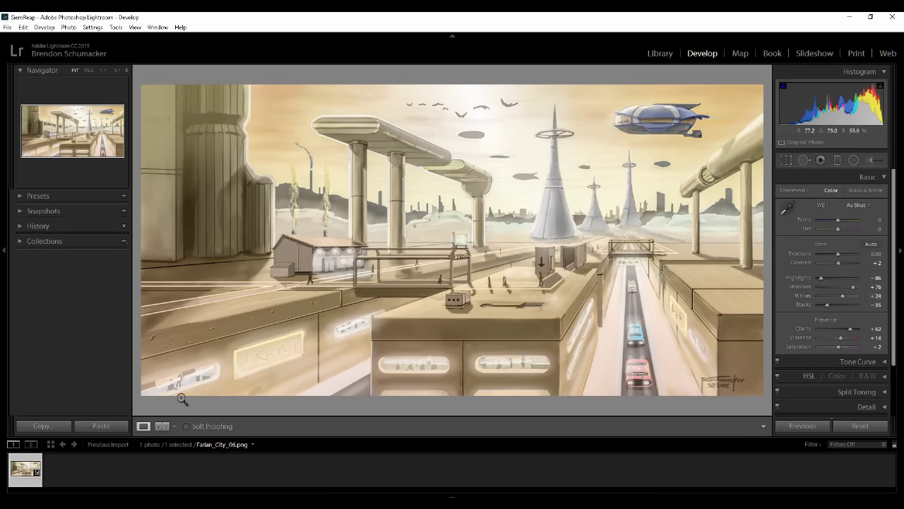
# Step: Compare before and after at 1:1 around the bench and box, then return to Loupe view
pyautogui.click(162, 426)
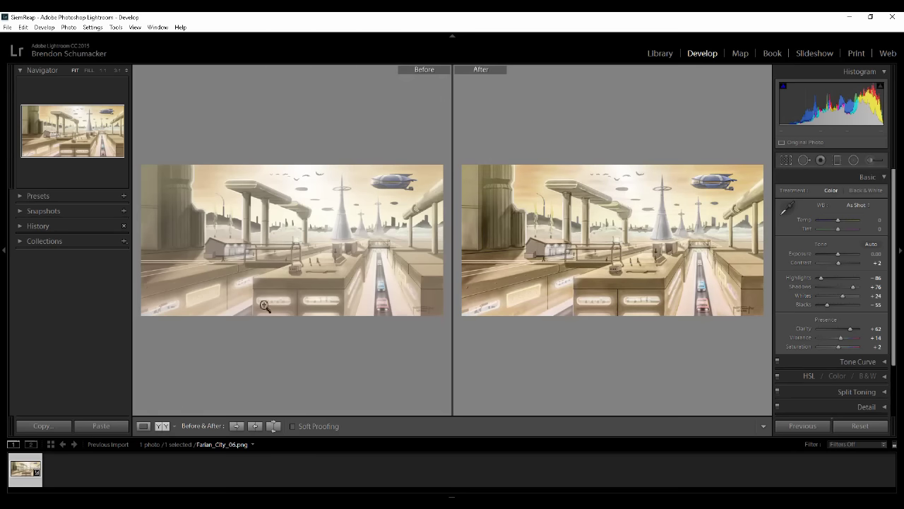
pyautogui.click(297, 228)
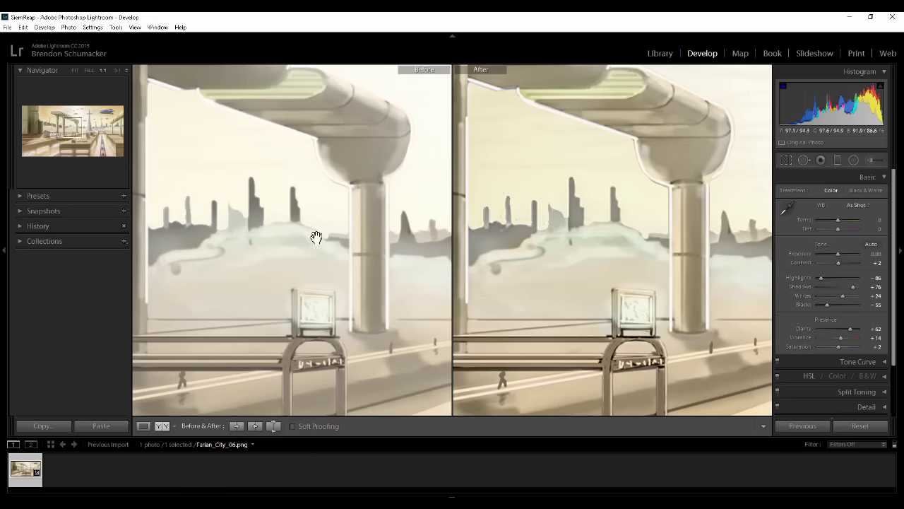
pyautogui.moveTo(325, 346); pyautogui.dragTo(303, 228)
pyautogui.click(342, 219)
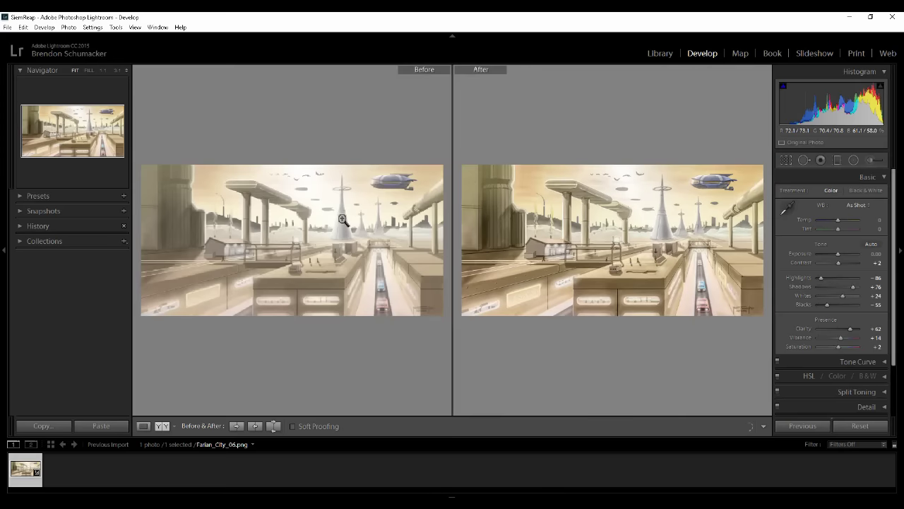
pyautogui.click(613, 248)
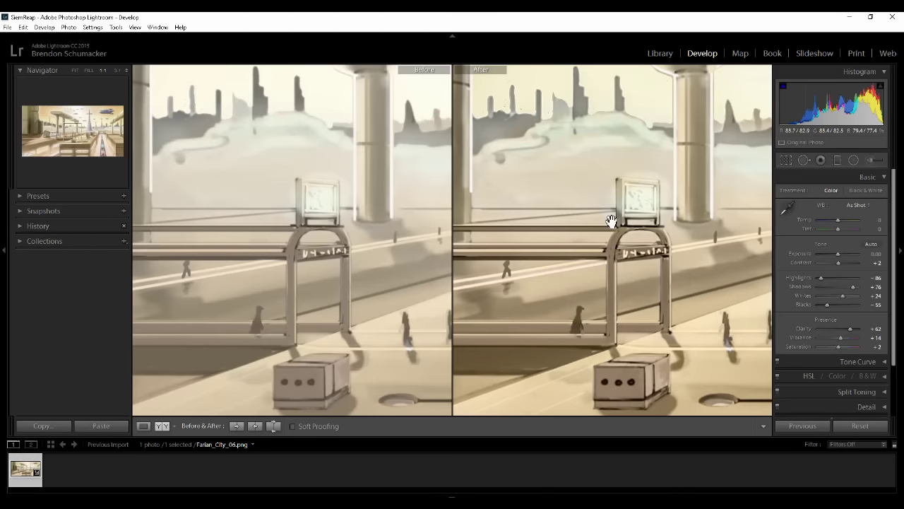
pyautogui.click(612, 224)
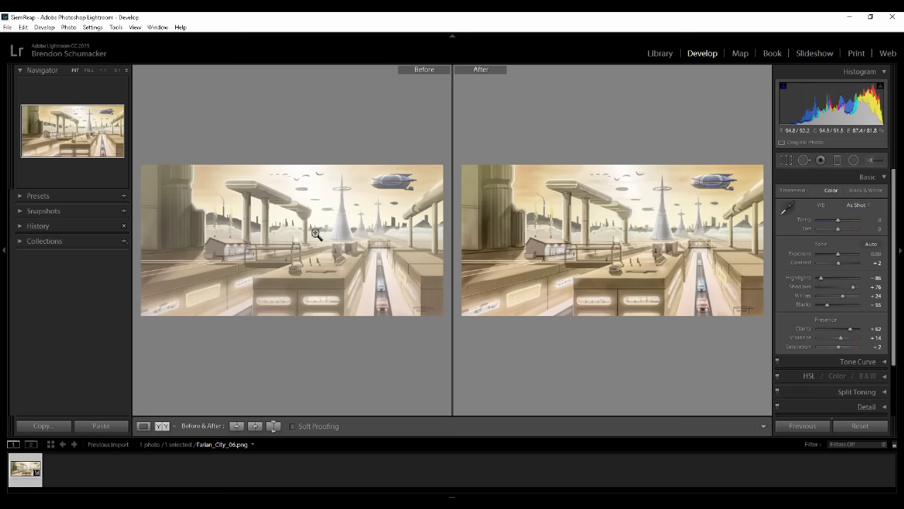
pyautogui.click(317, 259)
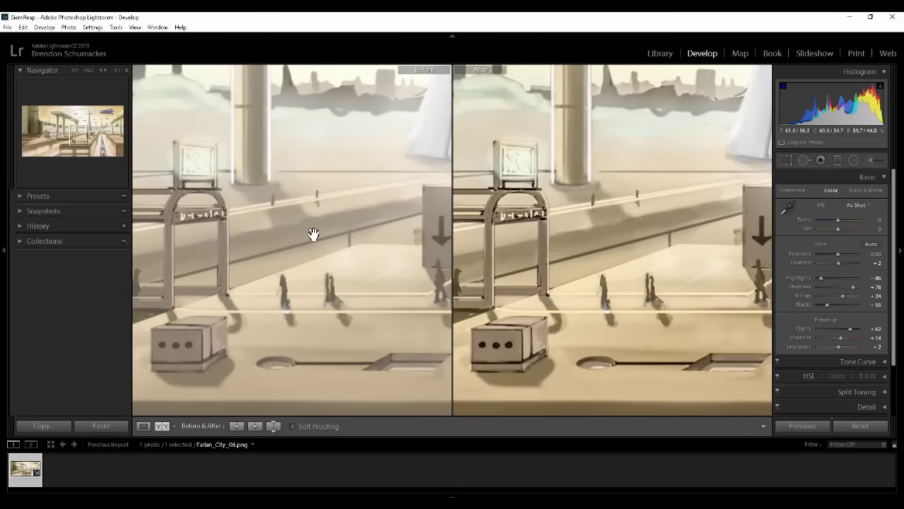
pyautogui.click(313, 234)
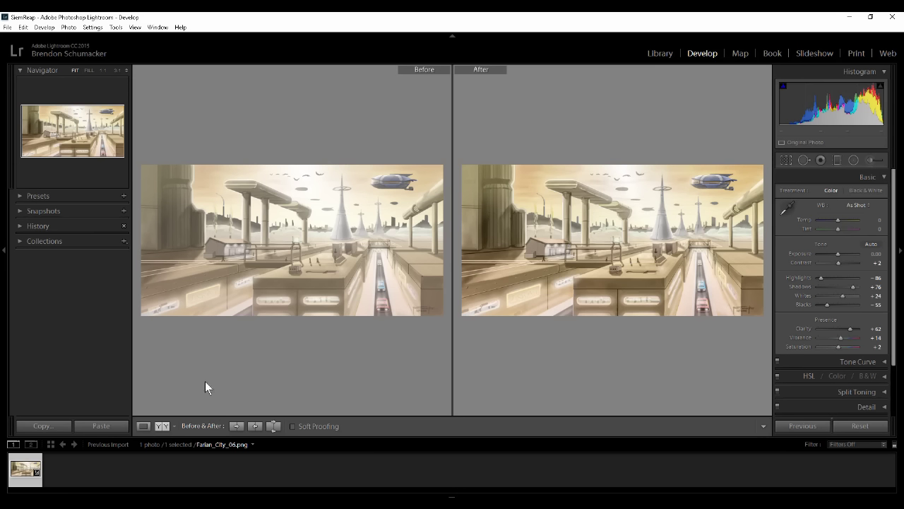
pyautogui.click(143, 426)
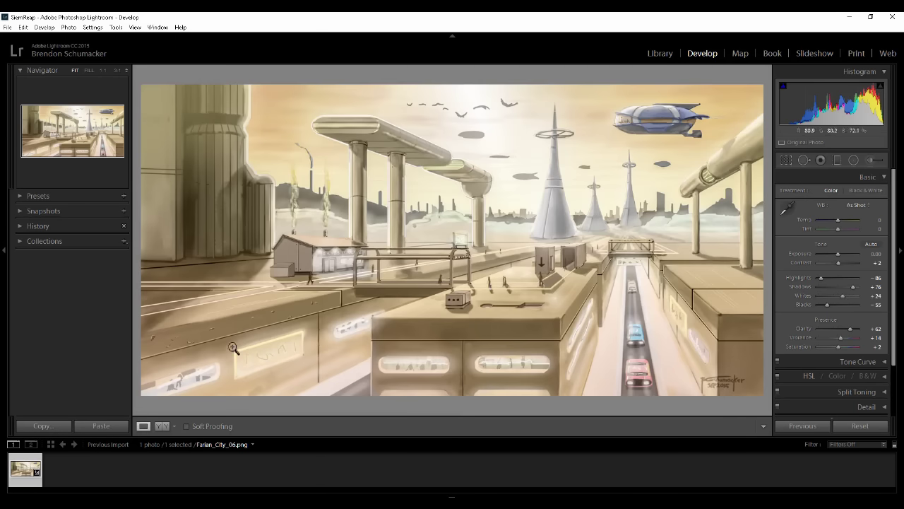
# Step: From the Library, bring up Export One File and keep Lightroom_Export as the destination folder
pyautogui.click(659, 55)
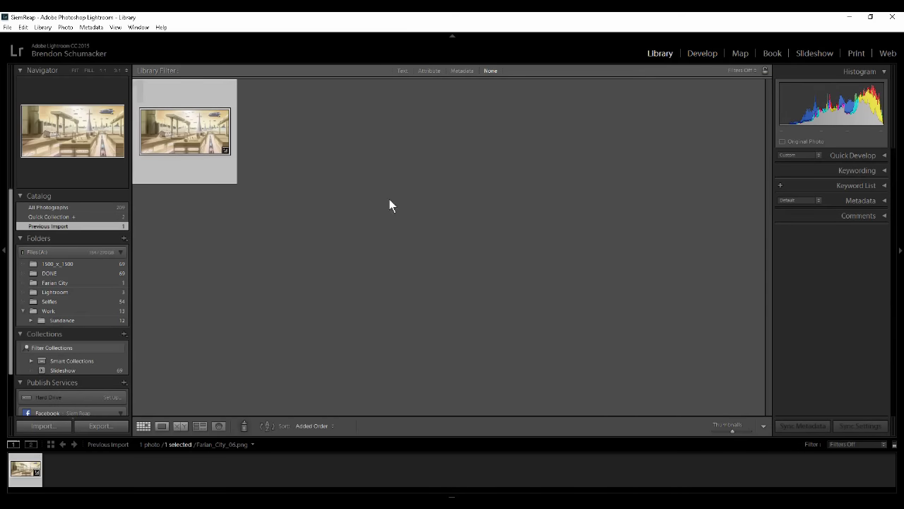
pyautogui.click(95, 424)
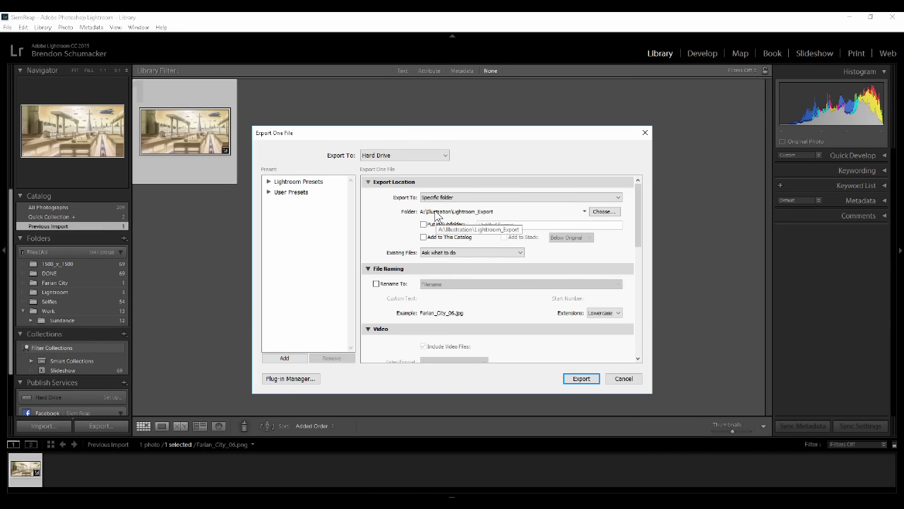
pyautogui.click(600, 212)
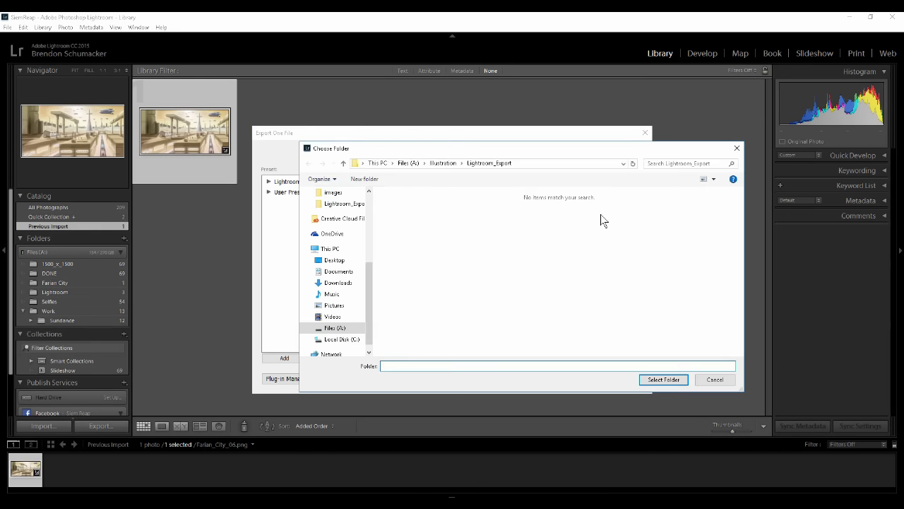
pyautogui.click(710, 380)
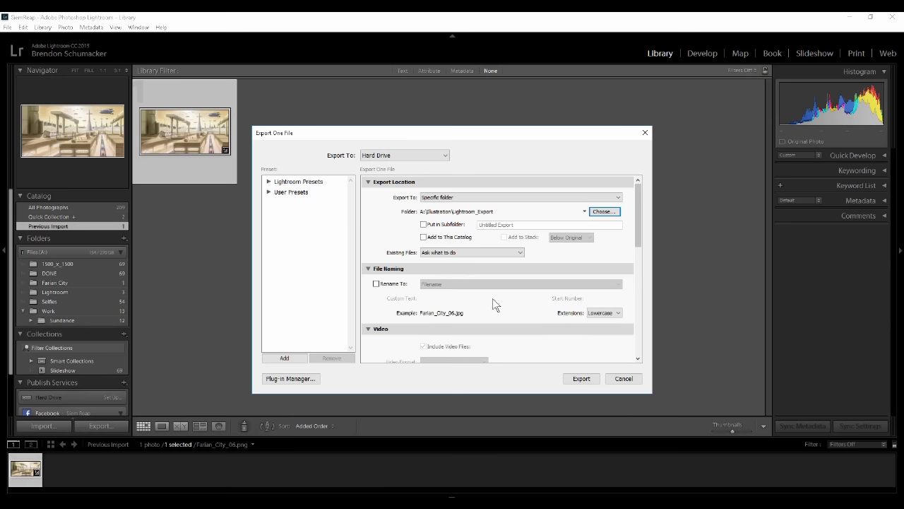
# Step: Review the Export One File settings and export the image as Farlan_City_06.jpg
pyautogui.scroll(-10, 493, 299)
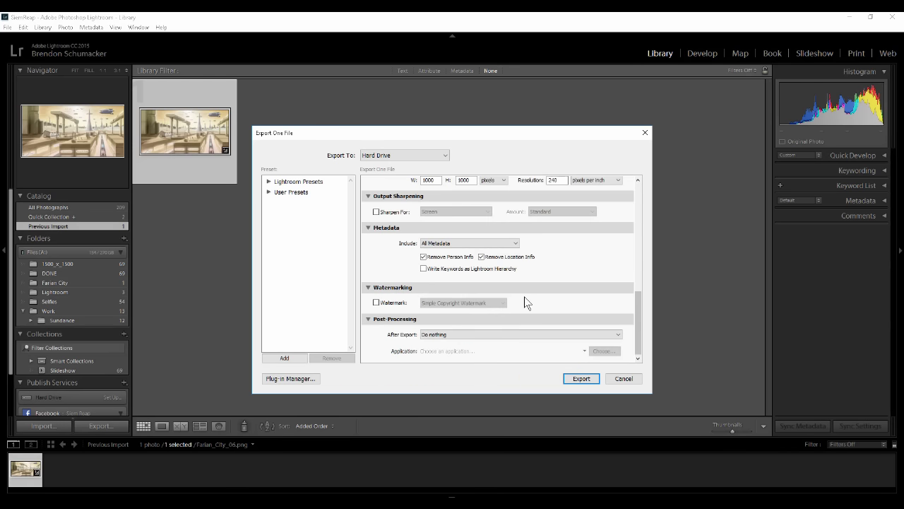
pyautogui.scroll(10, 524, 302)
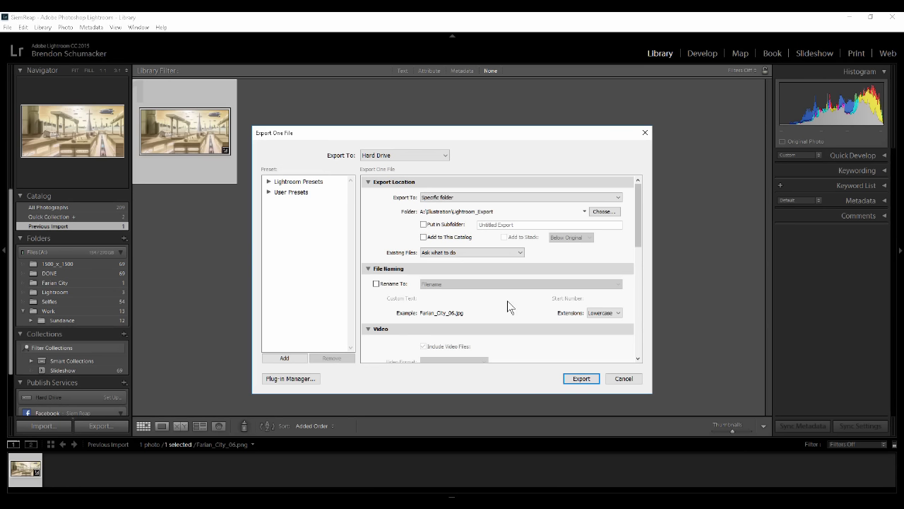
pyautogui.scroll(-10, 508, 306)
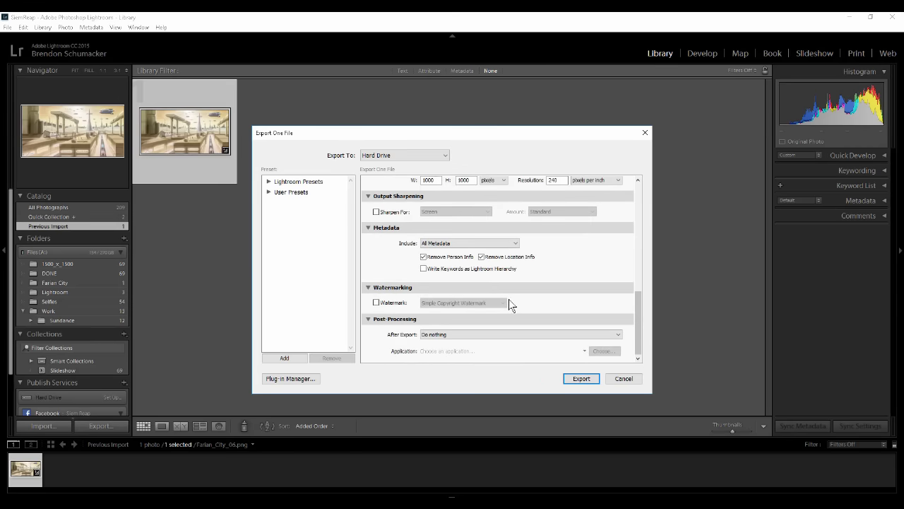
pyautogui.scroll(10, 509, 299)
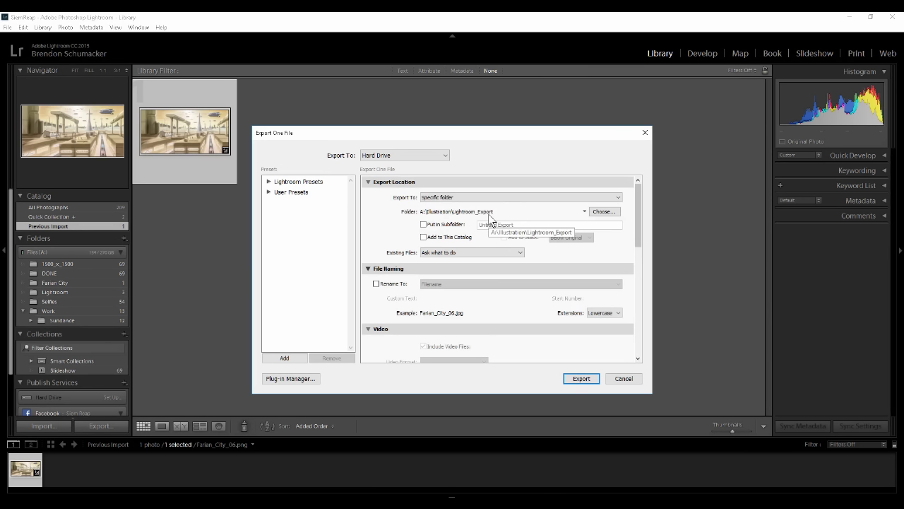
pyautogui.click(581, 380)
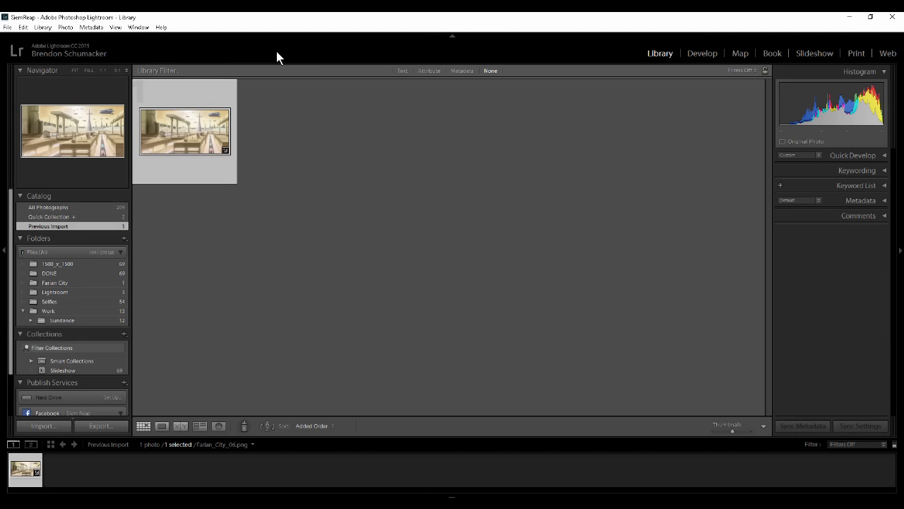
# Step: Browse to Files (A:) > Illustration > Lightroom_Export and open Farian_City_06.jpg
pyautogui.click(267, 490)
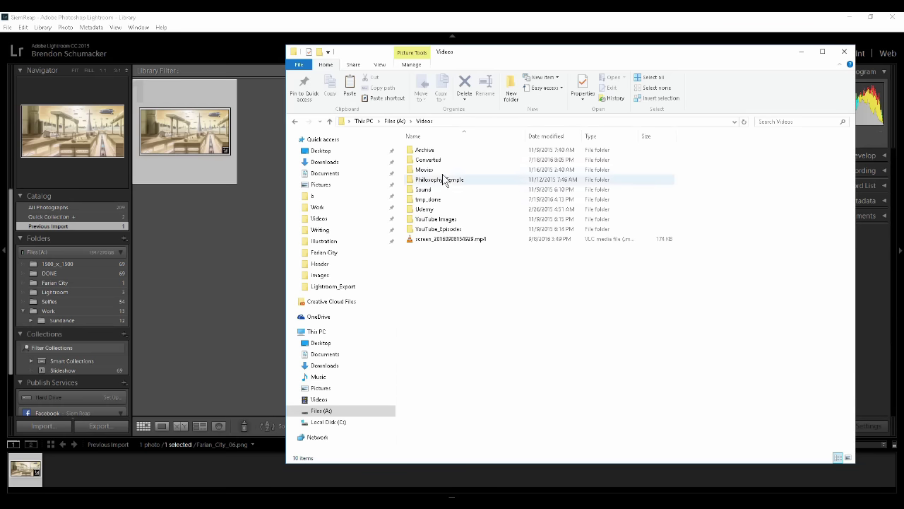
pyautogui.click(322, 242)
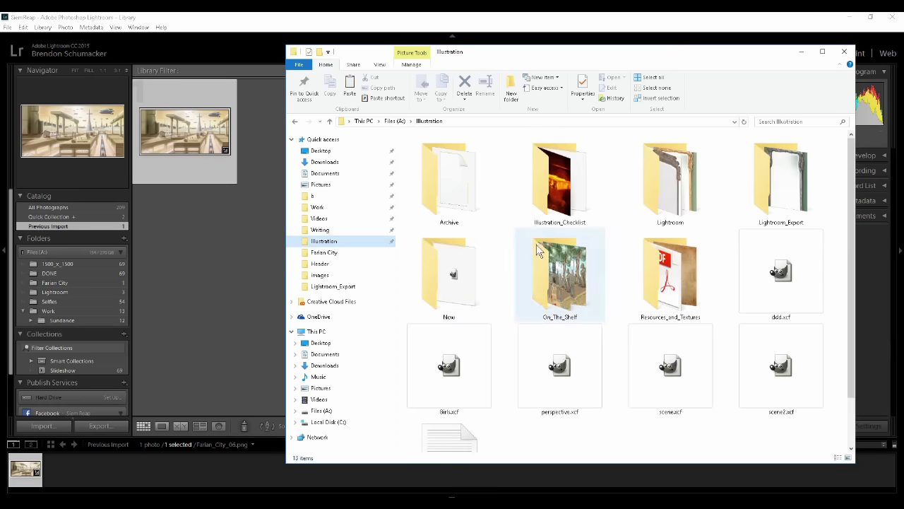
pyautogui.click(782, 183)
pyautogui.doubleClick(780, 182)
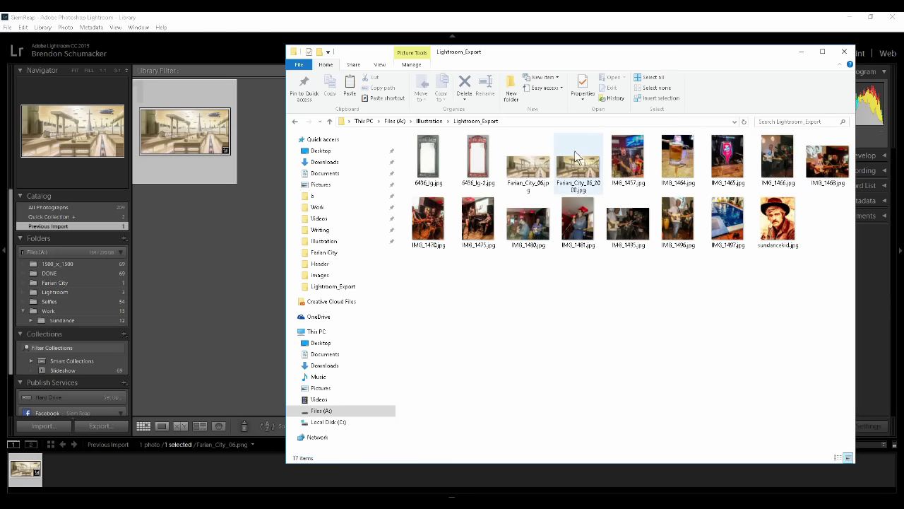
pyautogui.click(580, 172)
pyautogui.click(528, 169)
pyautogui.doubleClick(527, 165)
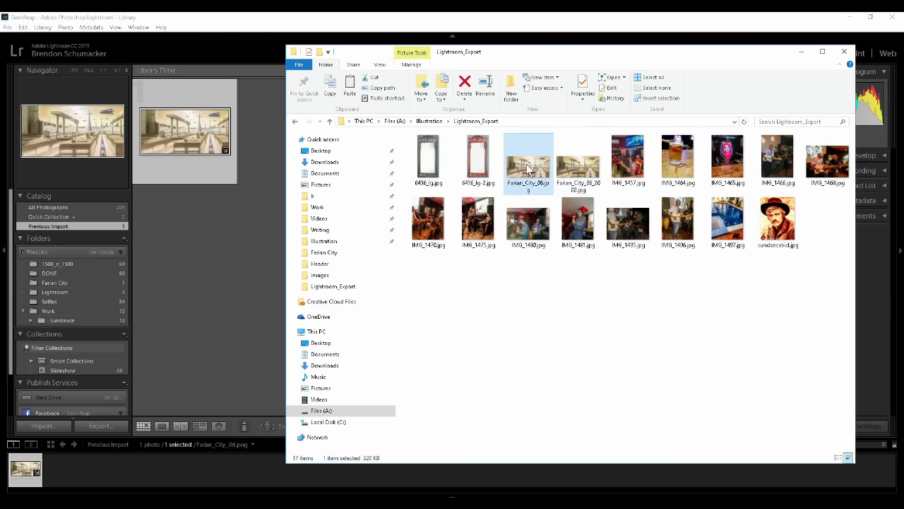
# Step: Zoom in and out on the exported JPG to check detail, then switch back to Lightroom
pyautogui.scroll(1, 498, 265)
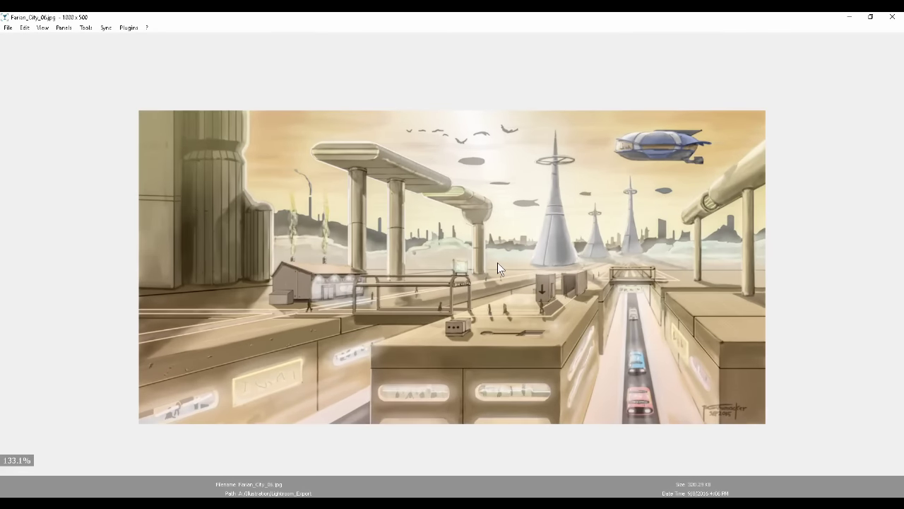
pyautogui.scroll(2, 497, 262)
pyautogui.scroll(-1, 498, 259)
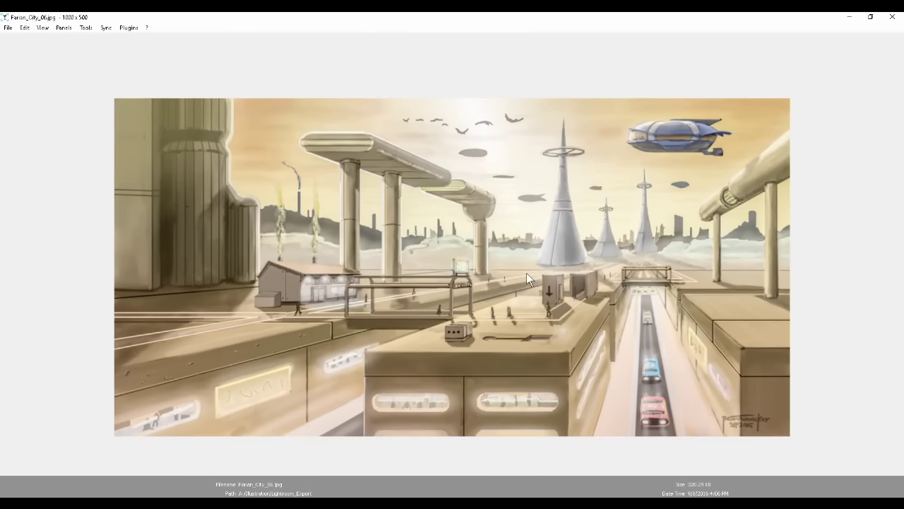
pyautogui.scroll(-1, 526, 272)
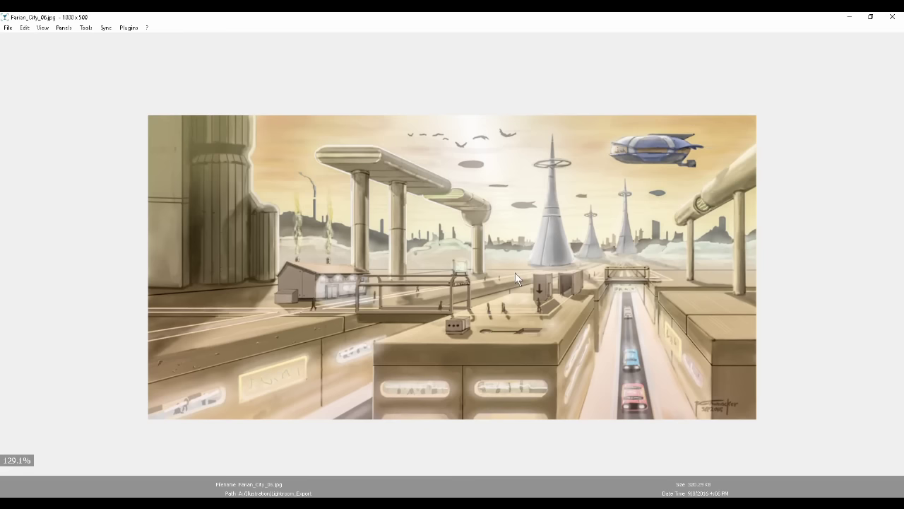
pyautogui.scroll(1, 514, 277)
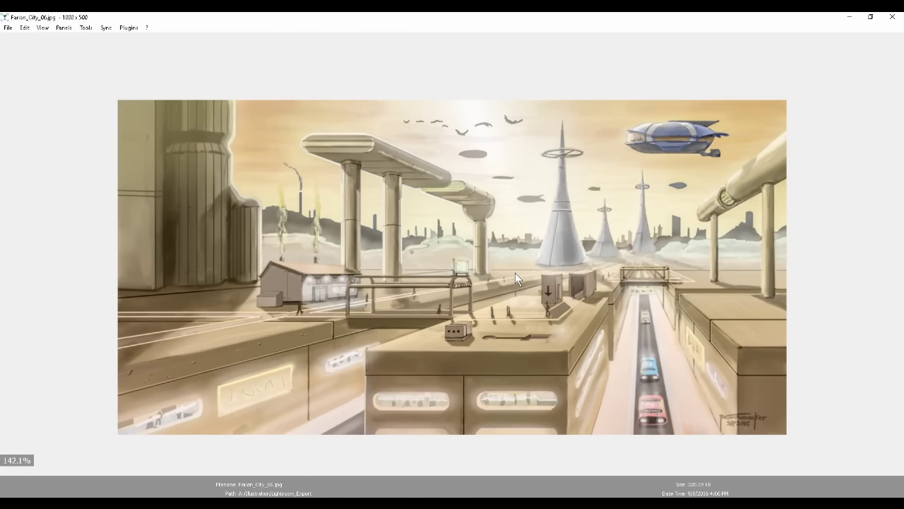
pyautogui.hotkey('alt', 'Tab')
pyautogui.hotkey('alt', 'Tab')
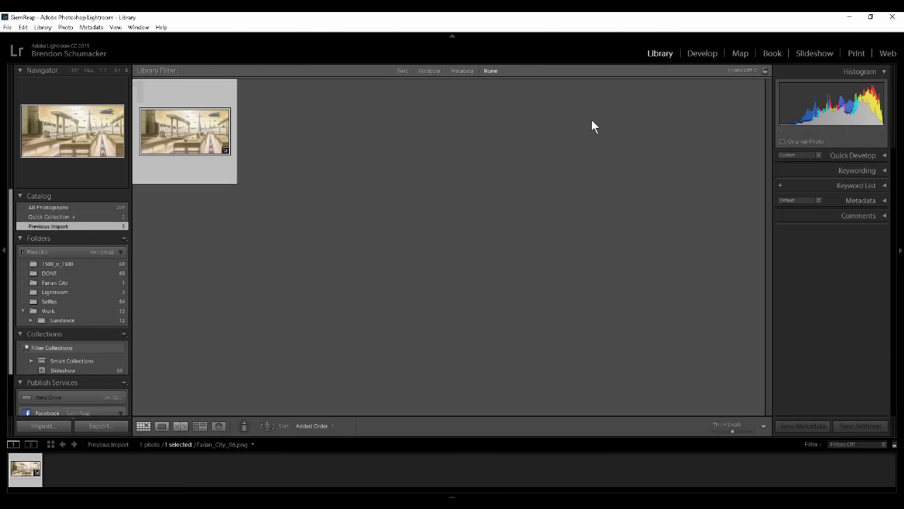
# Step: In Develop, compare before and after at 1:1 on the boxes, then lower Saturation to -29
pyautogui.click(703, 54)
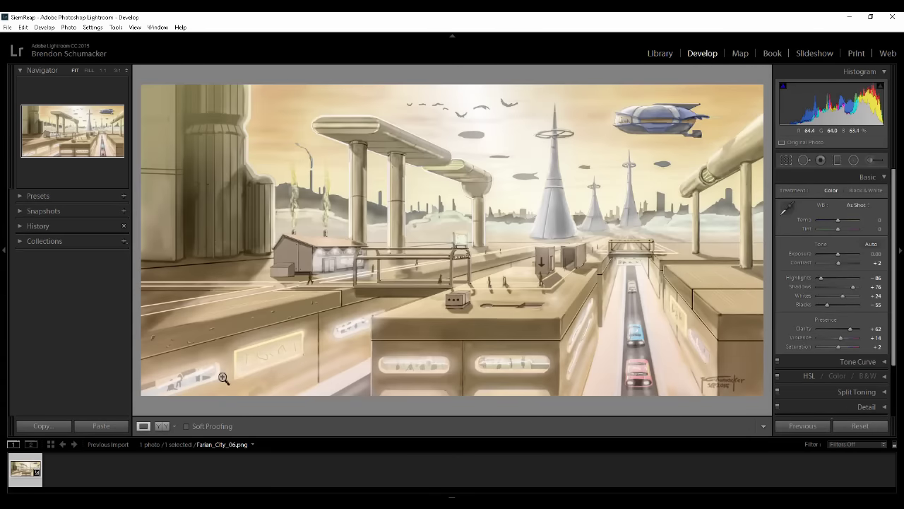
pyautogui.click(161, 426)
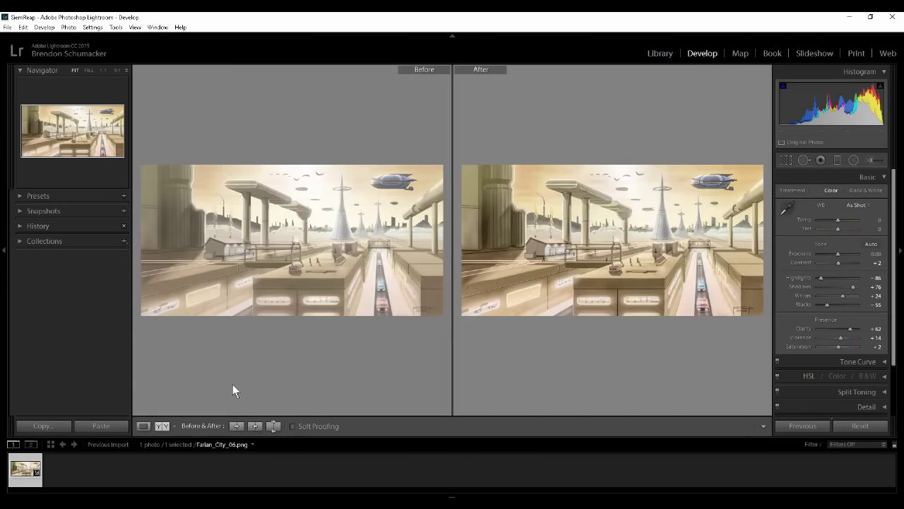
pyautogui.click(323, 247)
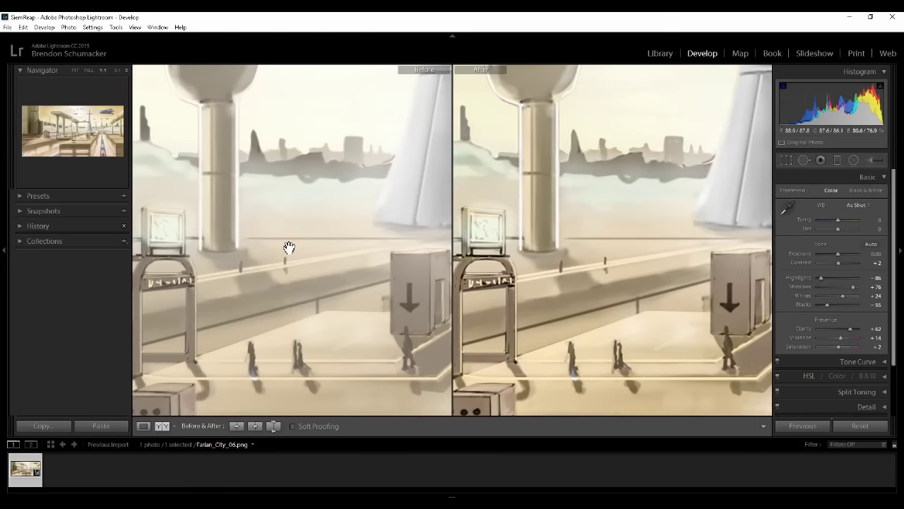
pyautogui.click(294, 249)
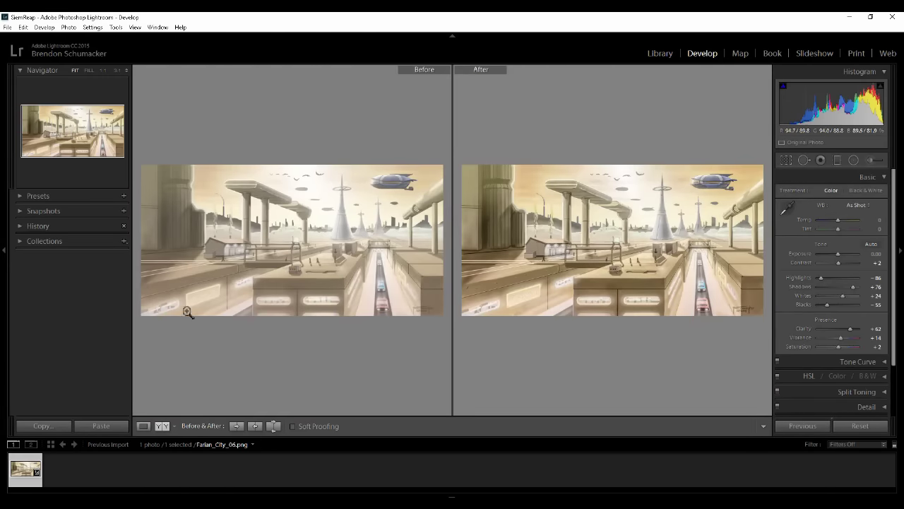
pyautogui.click(353, 256)
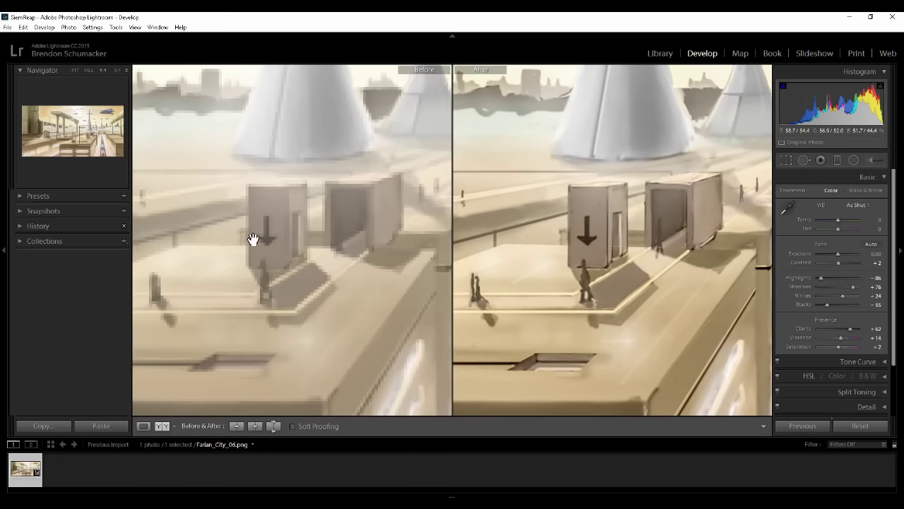
pyautogui.click(252, 239)
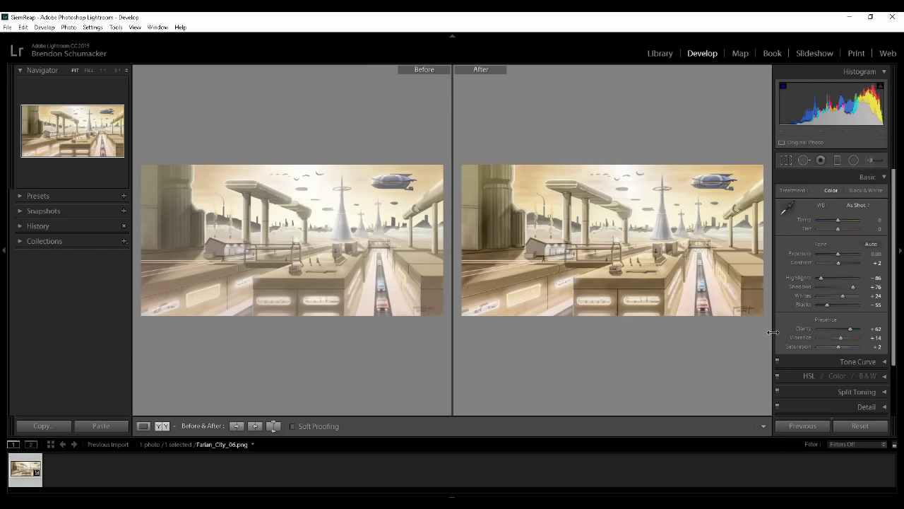
pyautogui.moveTo(837, 346)
pyautogui.mouseDown()
pyautogui.moveTo(830, 348)
pyautogui.moveTo(843, 349)
pyautogui.moveTo(832, 356)
pyautogui.mouseUp()
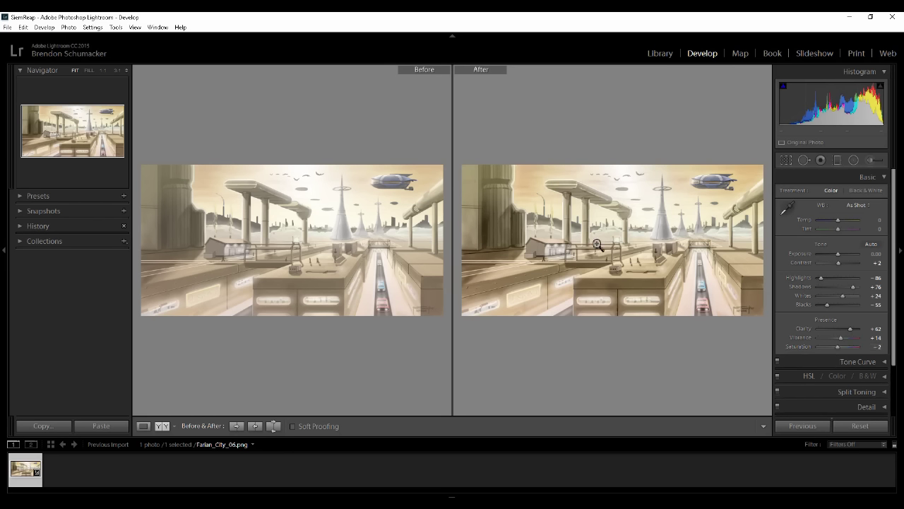